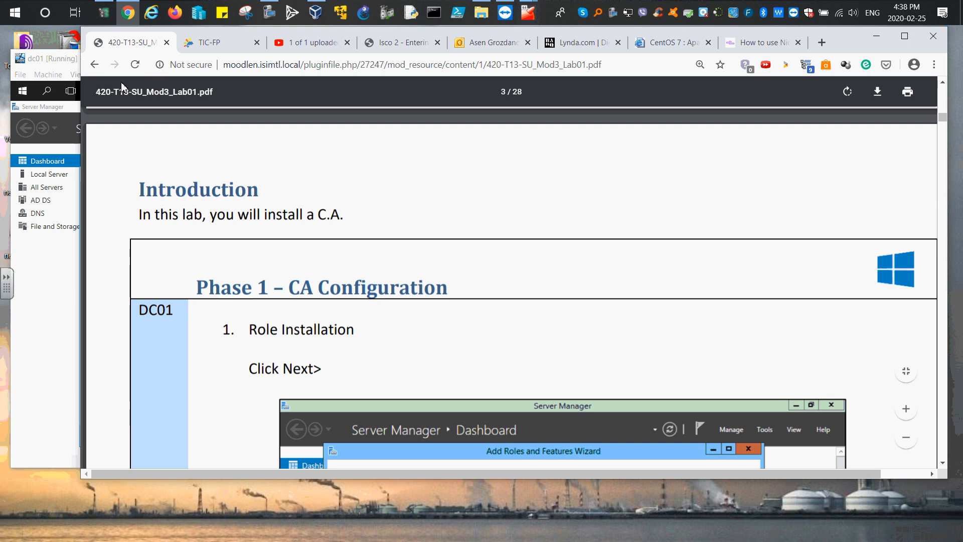
Step: Leave the lab PDF for the course page and switch to the Add Roles and Features Wizard in the dc01 virtual machine
left_click(95, 64)
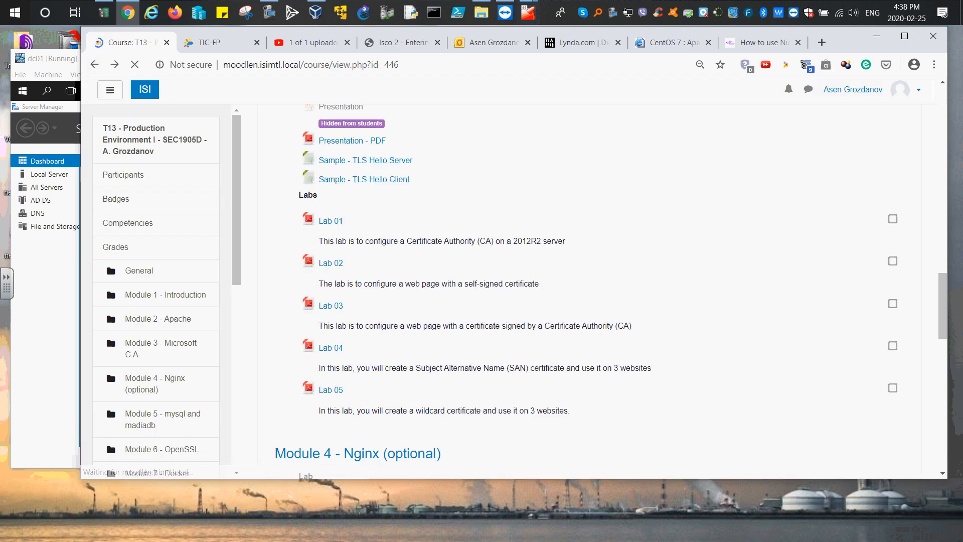
left_click(876, 36)
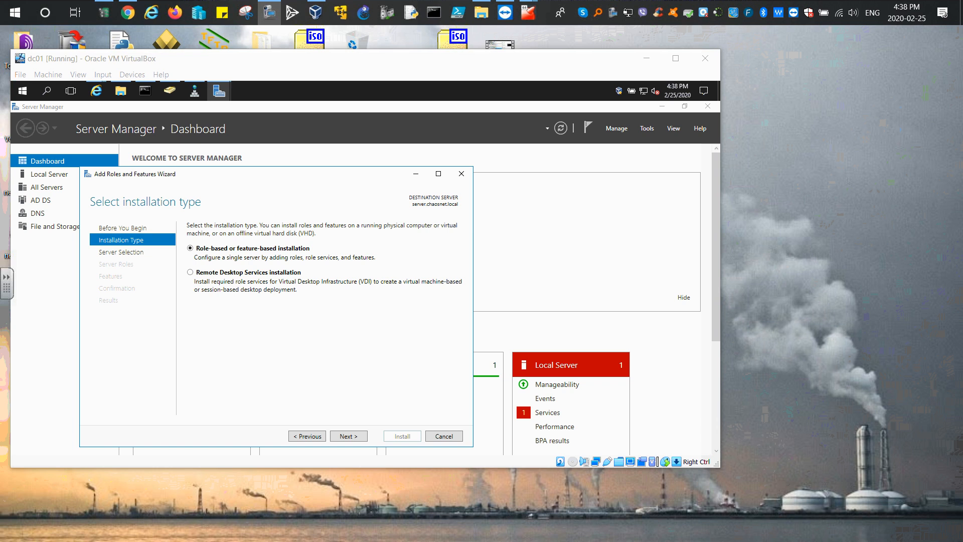
key("alt+Tab")
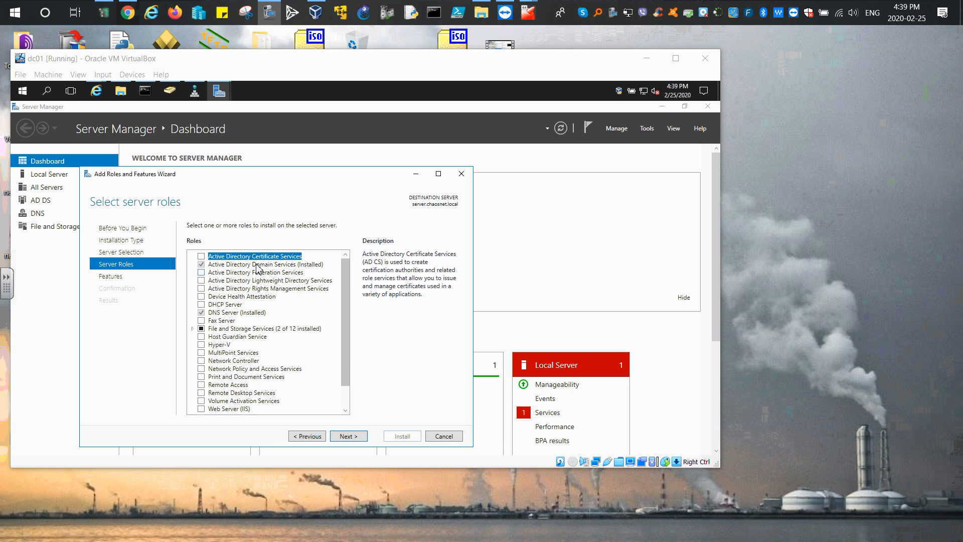
Step: Select the Active Directory Certificate Services role with its required management tools and keep the default features
left_click(199, 261)
left_click(200, 257)
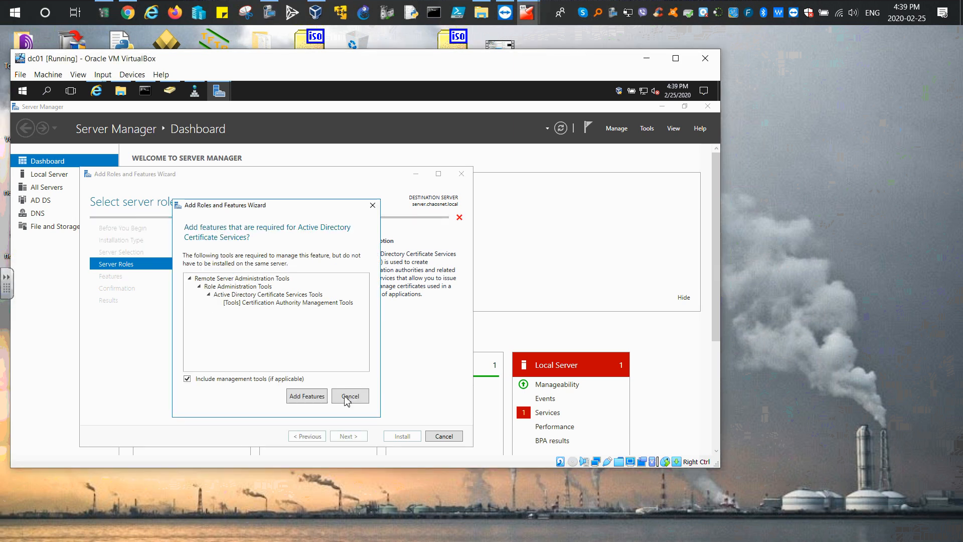
left_click(307, 396)
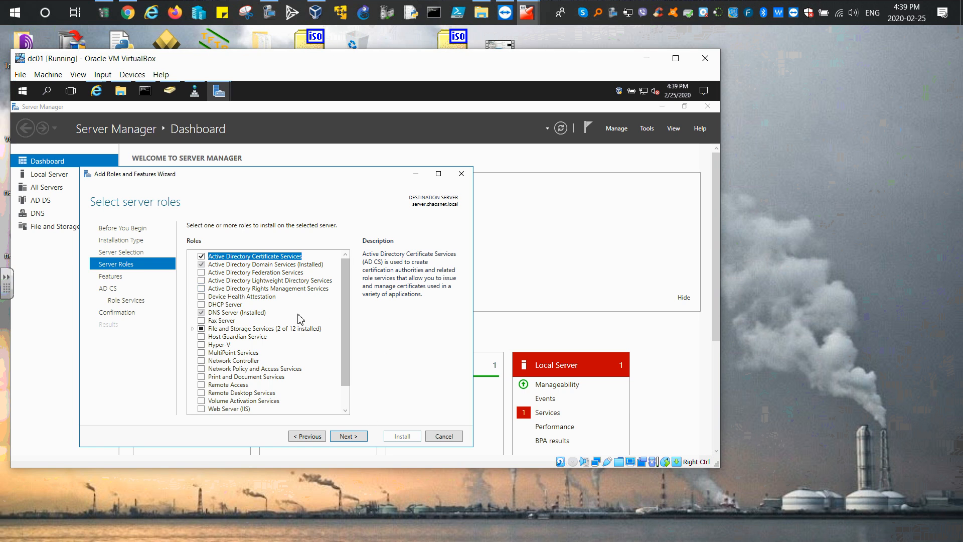
left_click(348, 437)
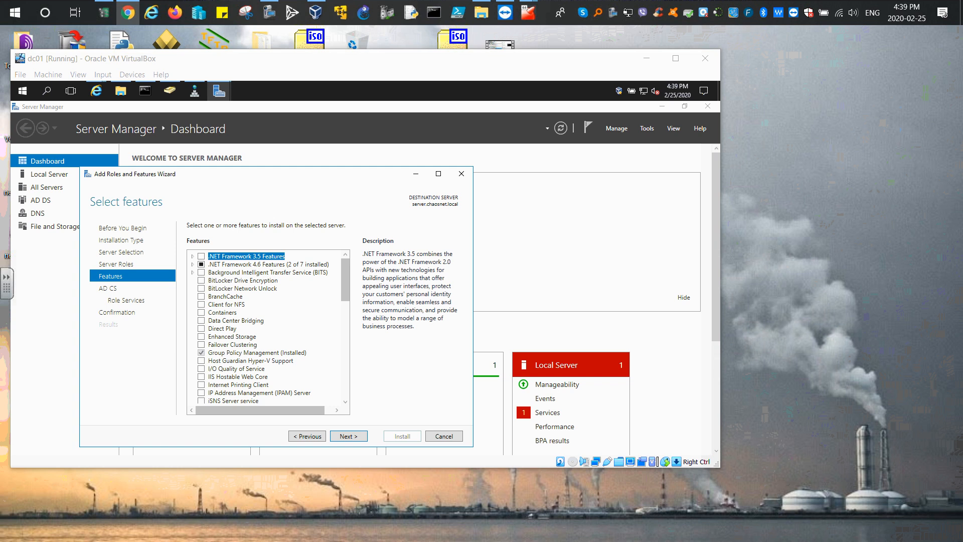
left_click(349, 436)
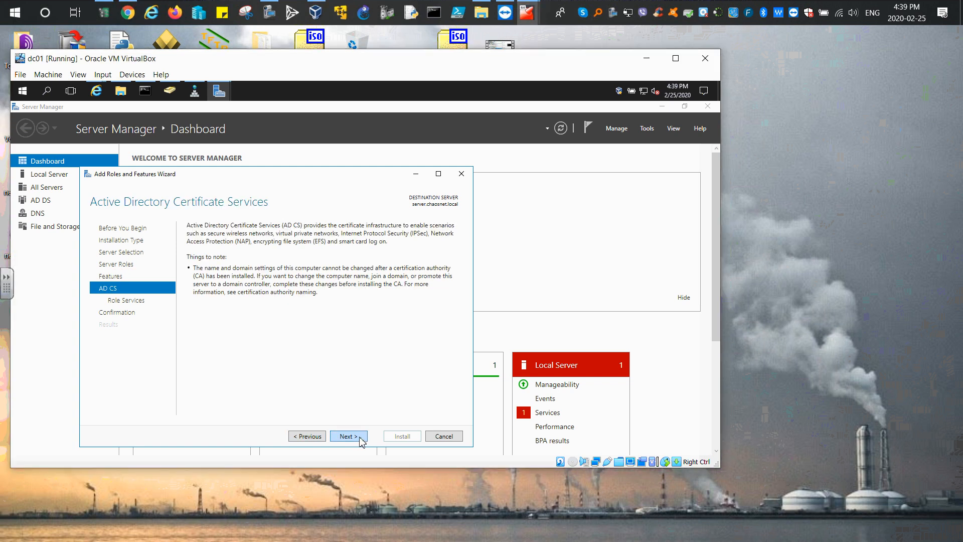
left_click(360, 440)
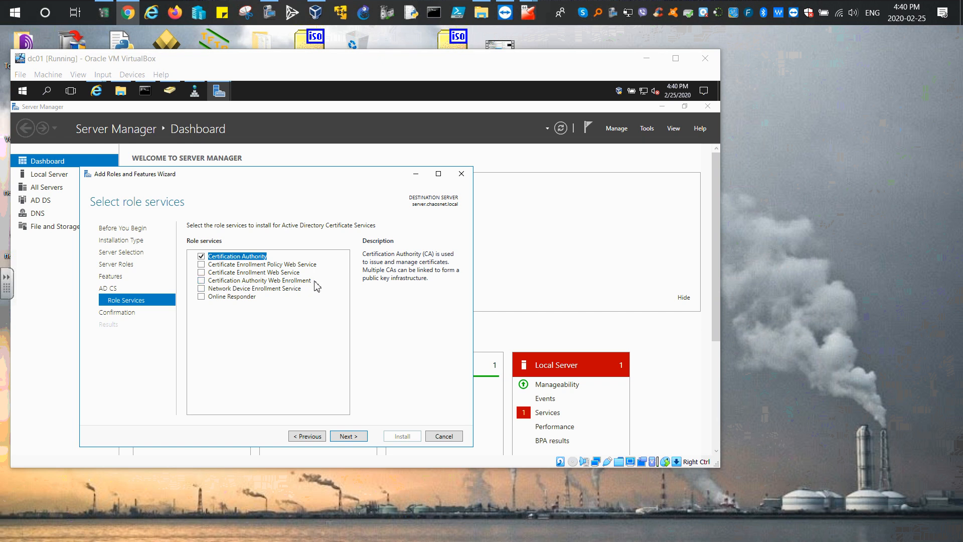
Step: Add the Certification Authority Web Enrollment role service with its required features and accept the default Web Server (IIS) role services
left_click(202, 280)
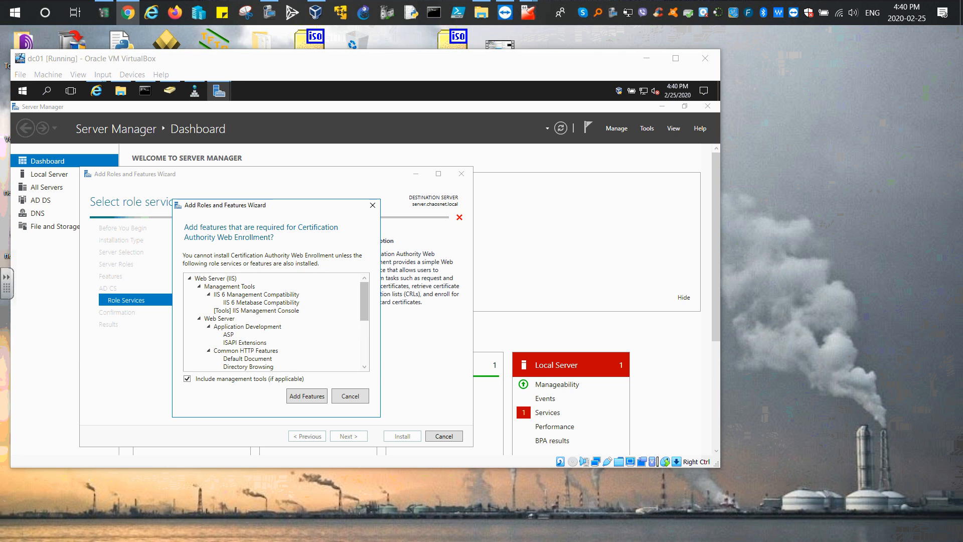
left_click(307, 396)
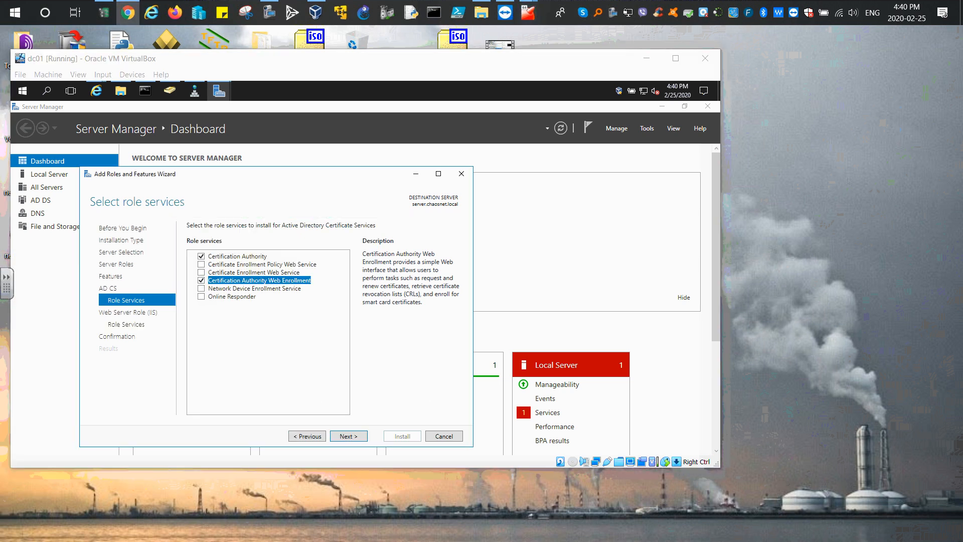
left_click(346, 436)
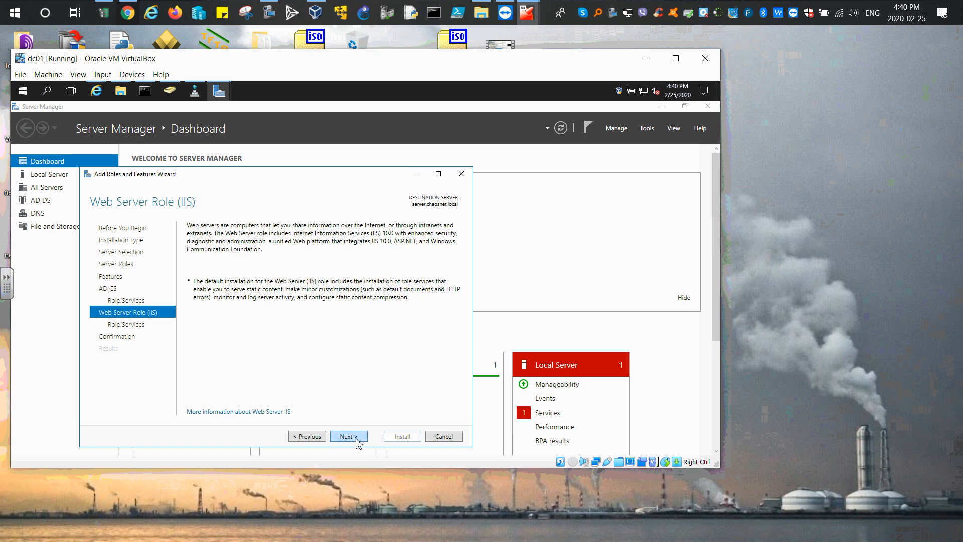
left_click(350, 438)
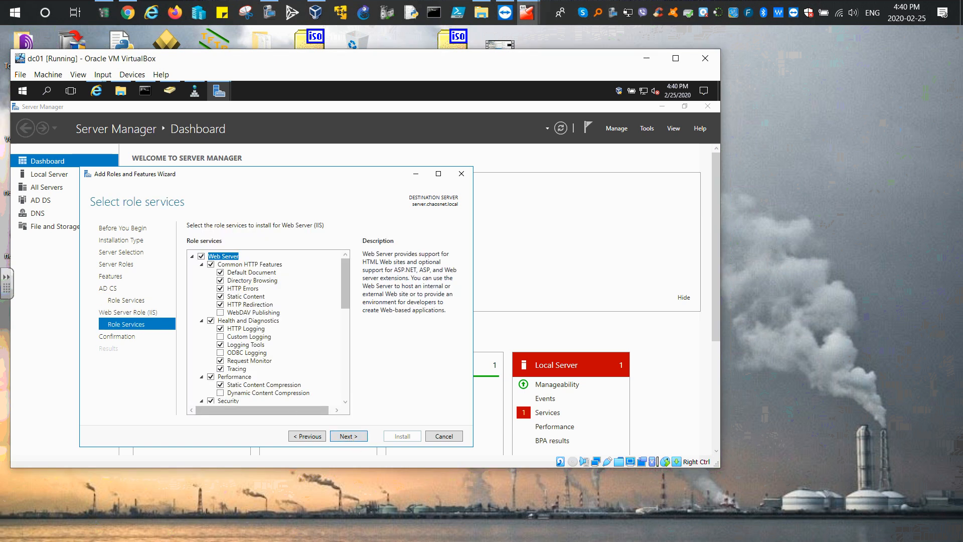
left_click(128, 12)
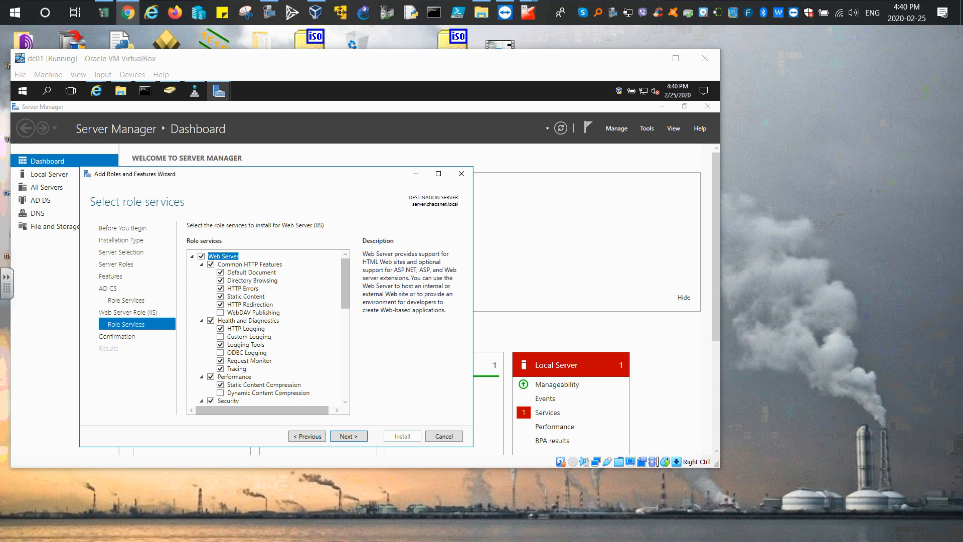
left_click(354, 437)
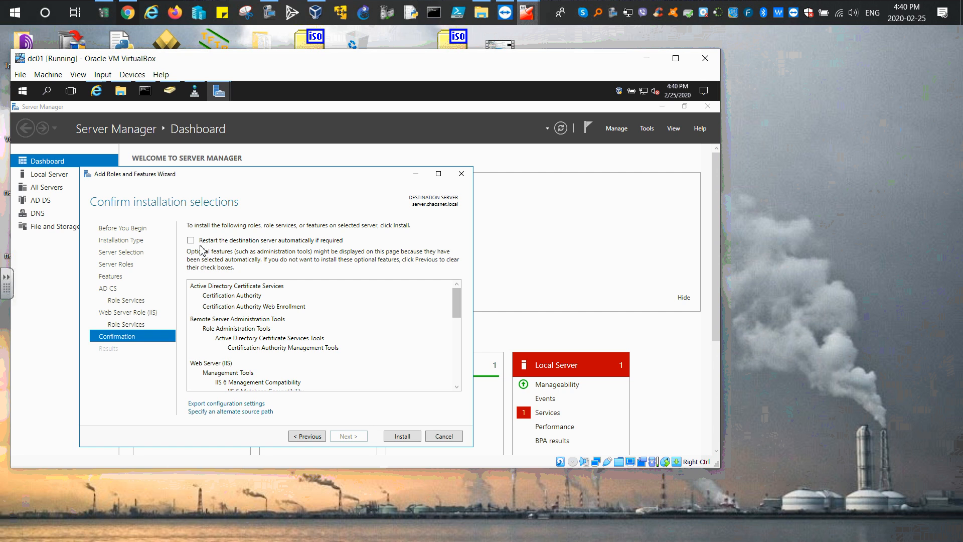
Step: Allow automatic restart of the destination server and start installing the selected roles
left_click(191, 240)
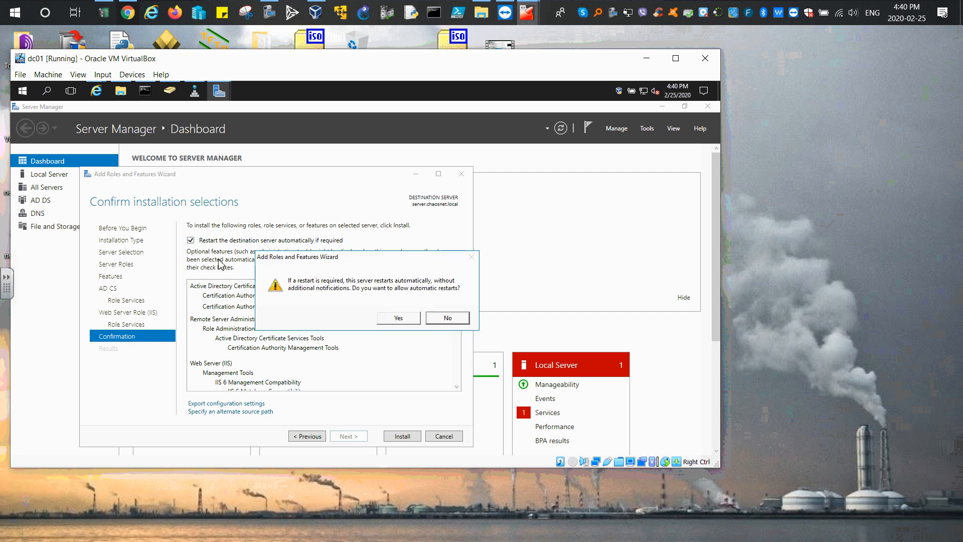
left_click(408, 320)
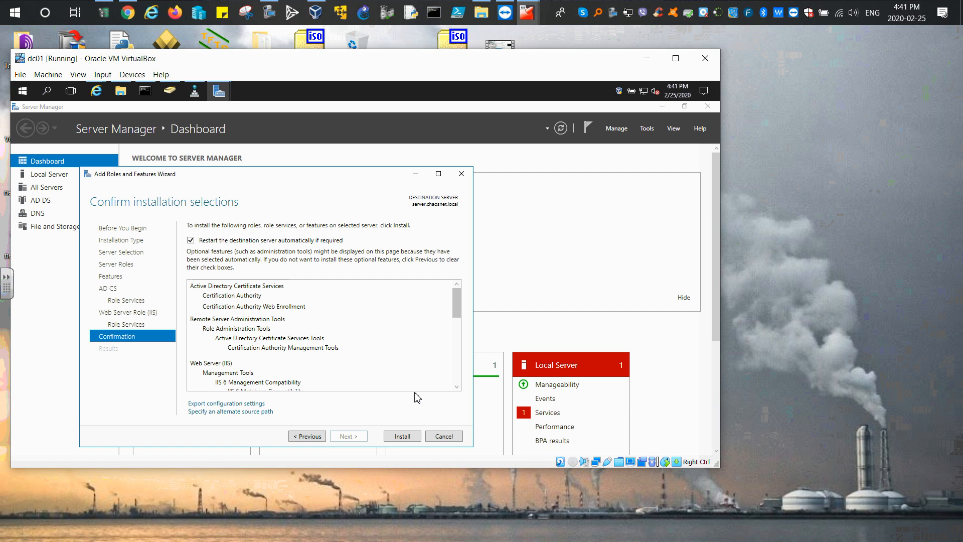
left_click(406, 437)
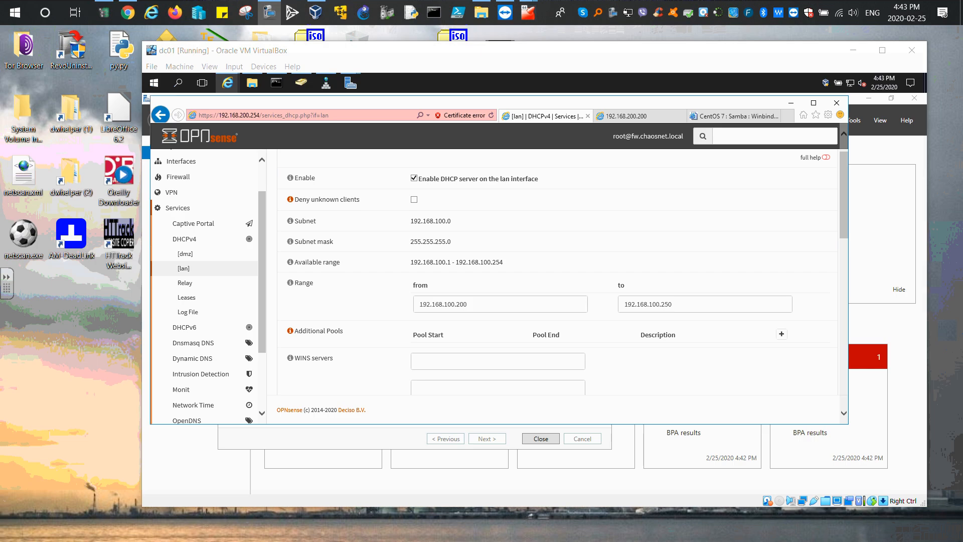
Step: In the OPNsense web interface in Internet Explorer, open the firewall rules for the lan interface
left_click(174, 213)
left_click(174, 213)
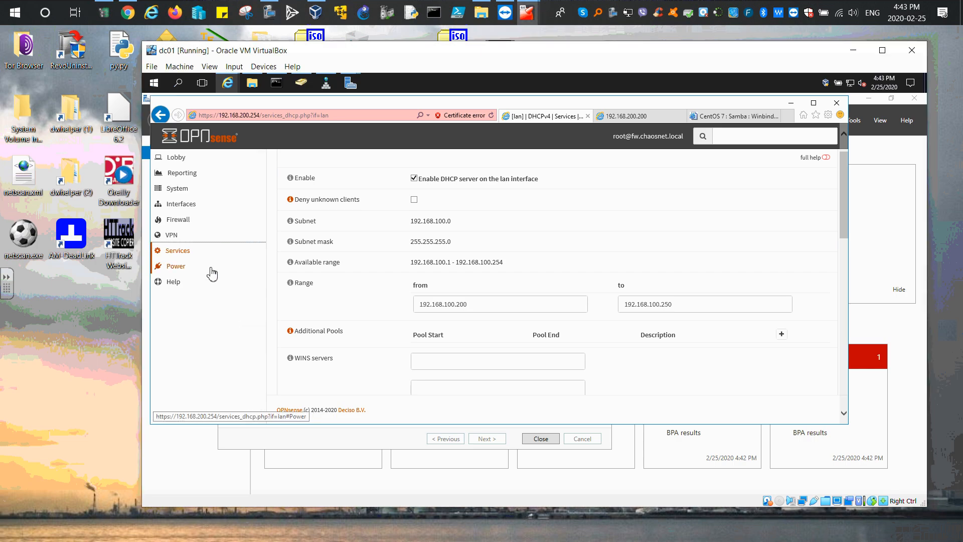
left_click(178, 221)
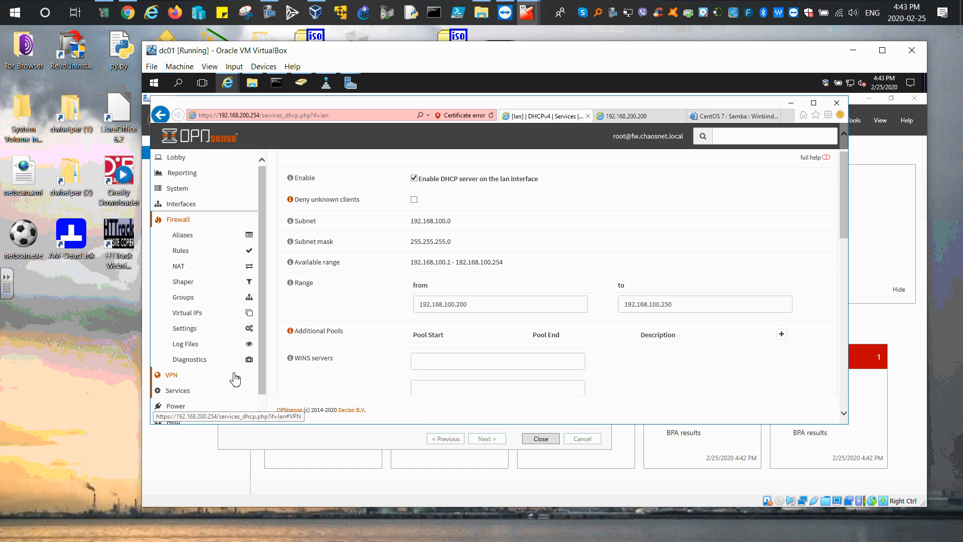
left_click(181, 250)
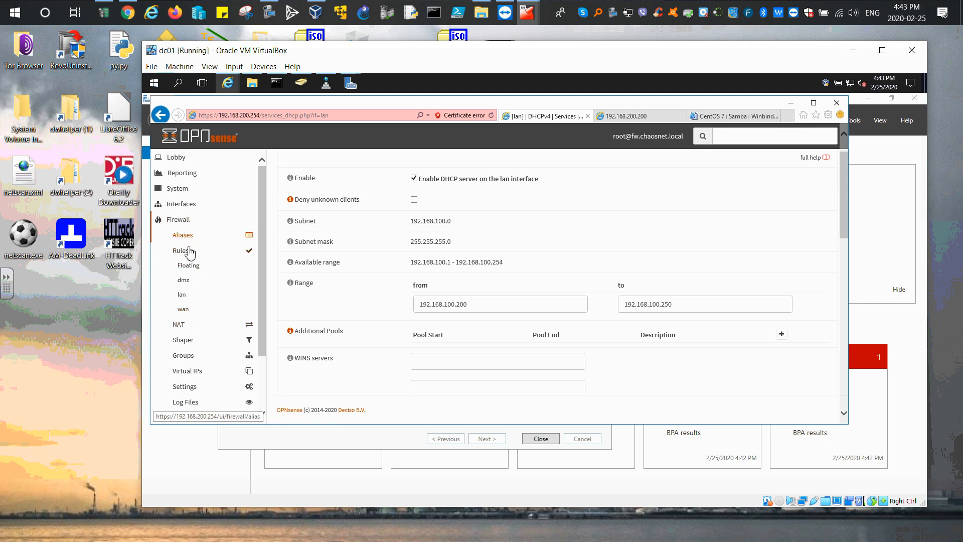
left_click(185, 281)
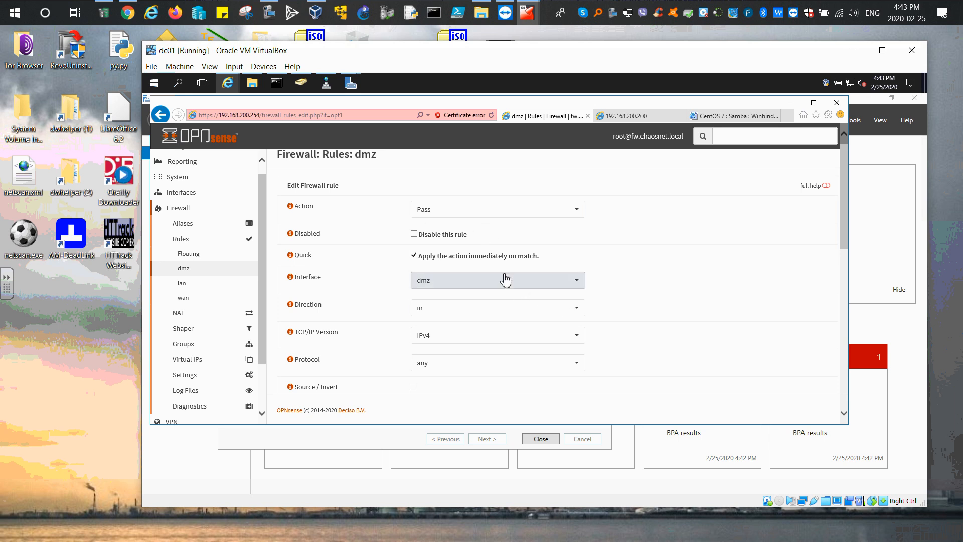
scroll(440, 256, "up", 1)
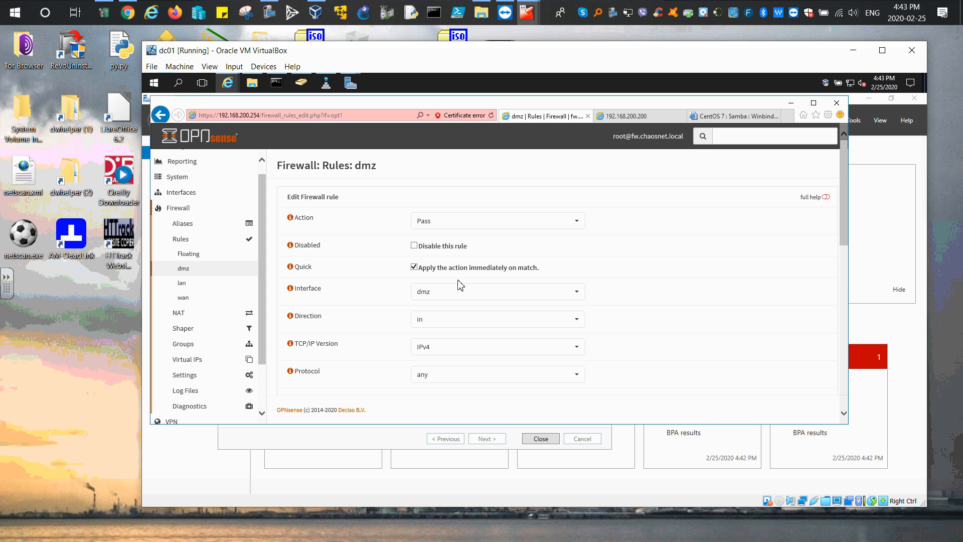
left_click(181, 283)
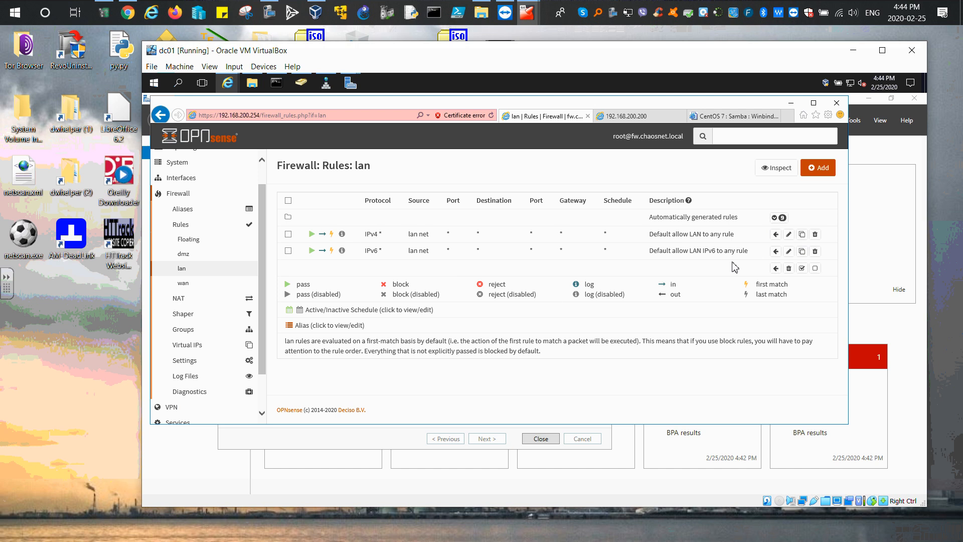
Step: Add and save a lan firewall rule that passes IPv4 UDP traffic from dmz net to the DNS destination port
left_click(817, 167)
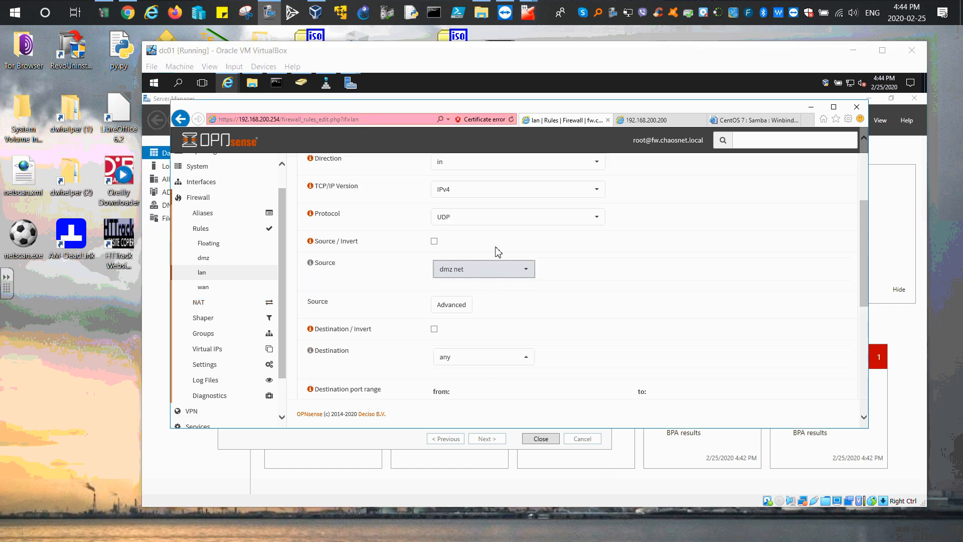
scroll(497, 251, "up", 1)
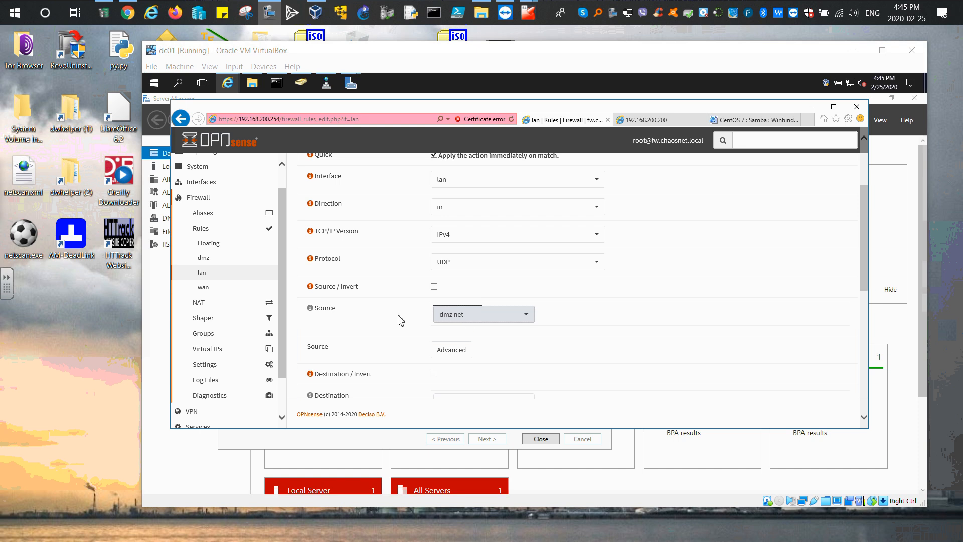
scroll(489, 327, "down", 3)
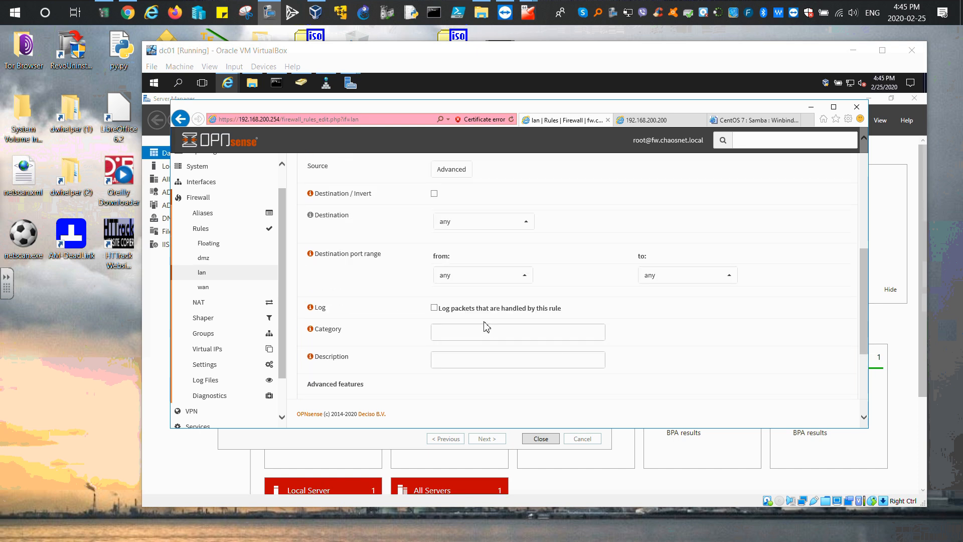
left_click(527, 281)
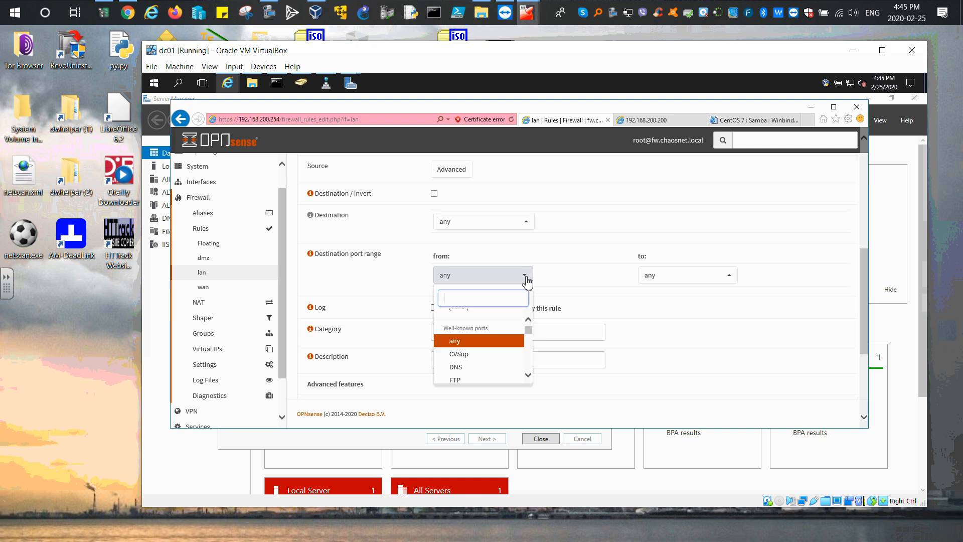
scroll(528, 335, "down", 1)
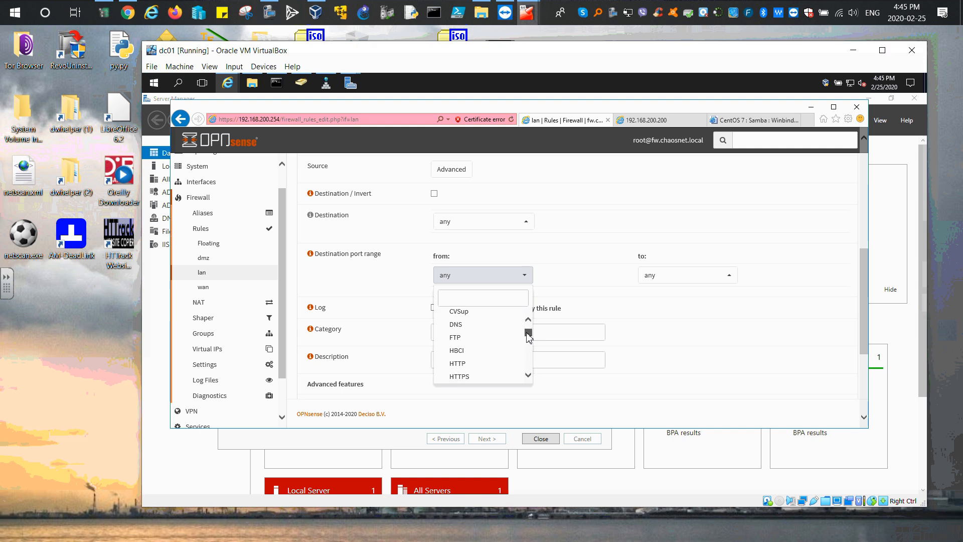
left_click(451, 327)
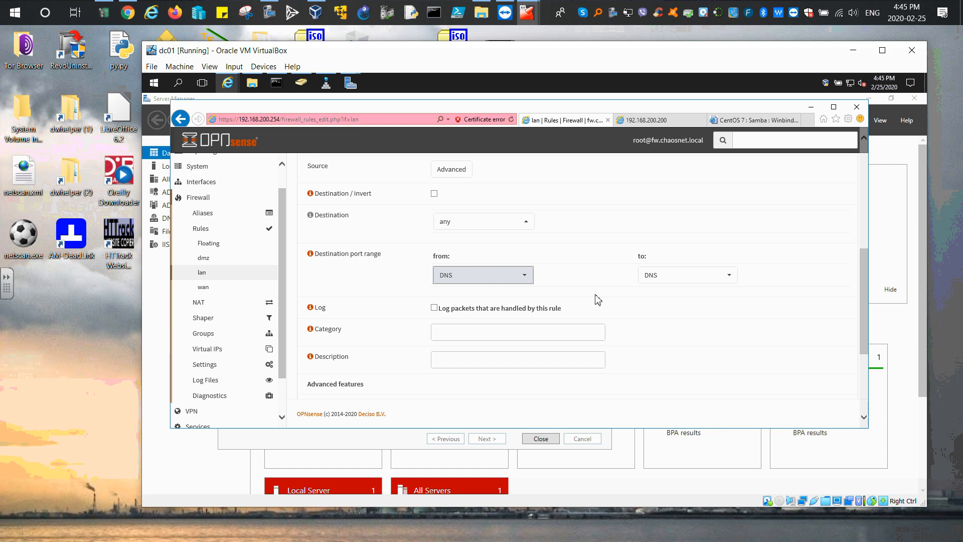
scroll(597, 300, "down", 2)
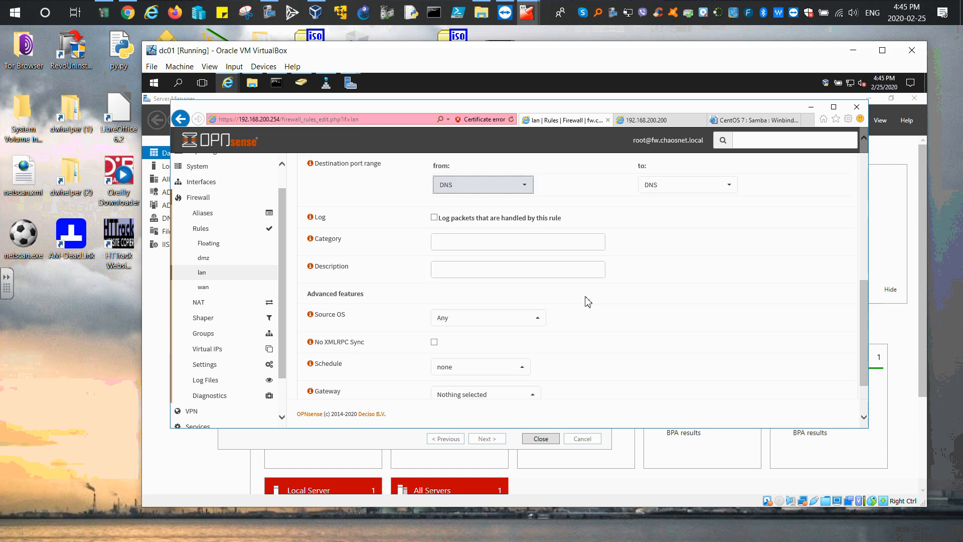
scroll(588, 300, "down", 2)
left_click(443, 377)
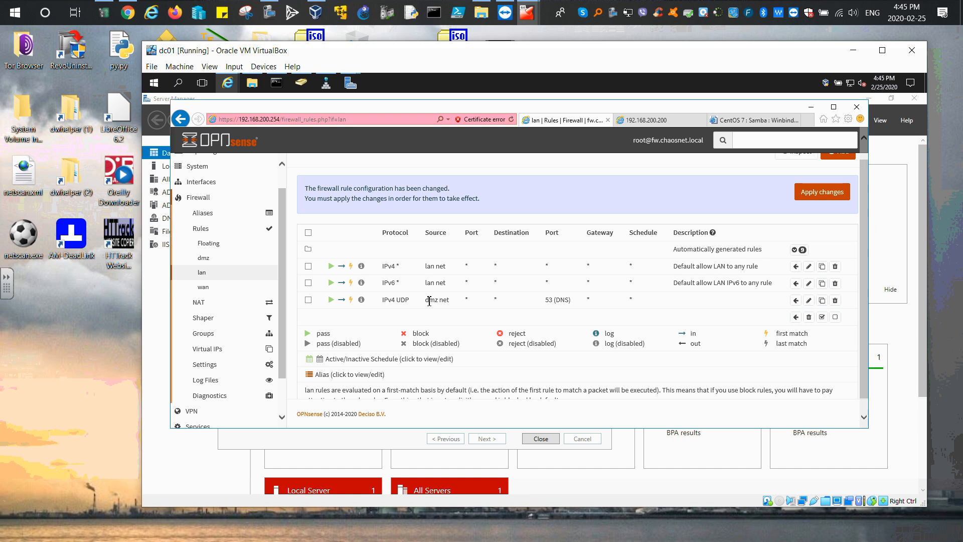
Step: Edit the lan DNS rule with source dmz net, set its destination to lan net, and save it
left_click_drag(423, 299, 449, 300)
left_click(808, 300)
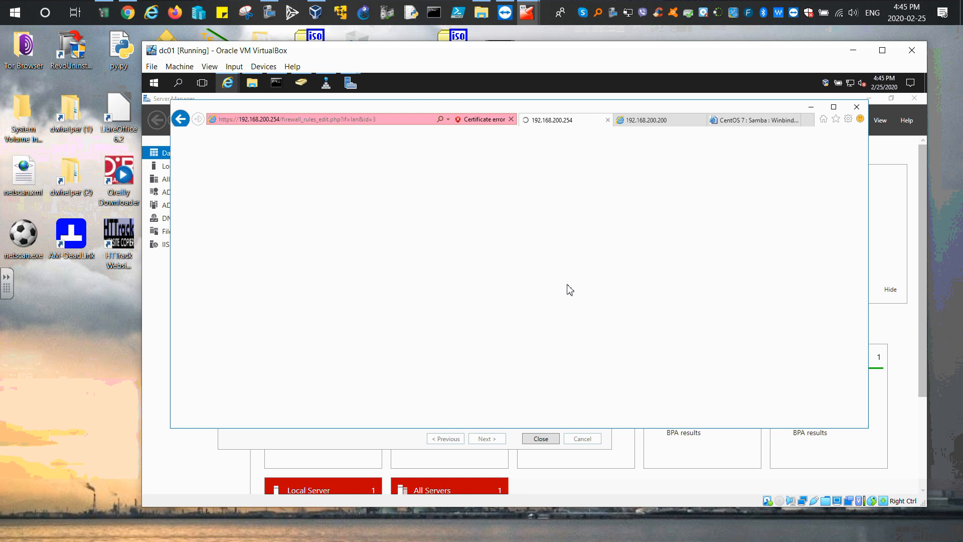
scroll(489, 246, "down", 1)
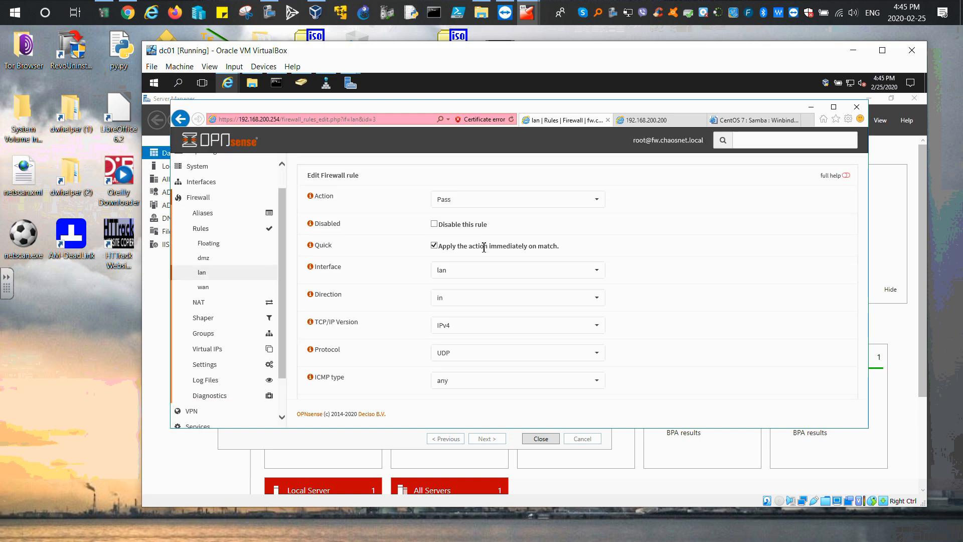
scroll(484, 248, "down", 3)
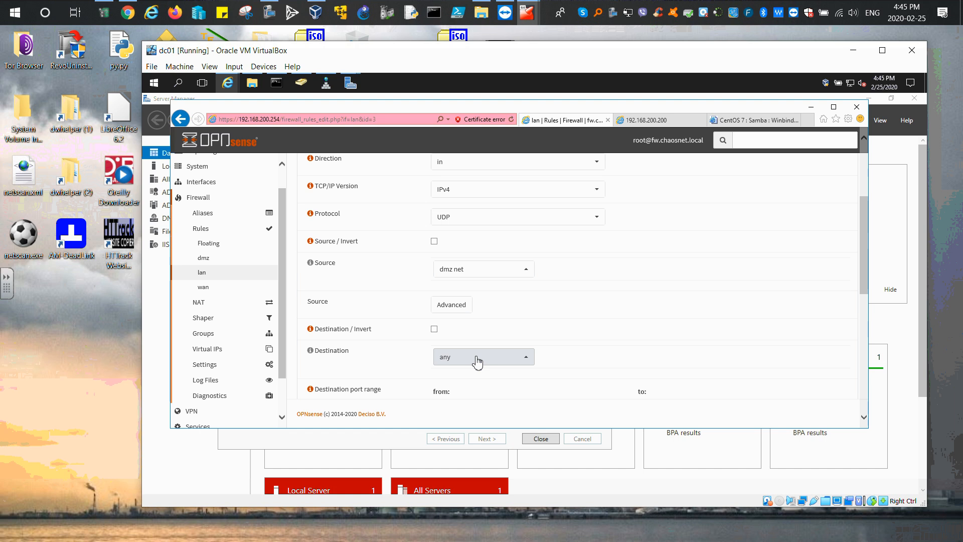
left_click(497, 359)
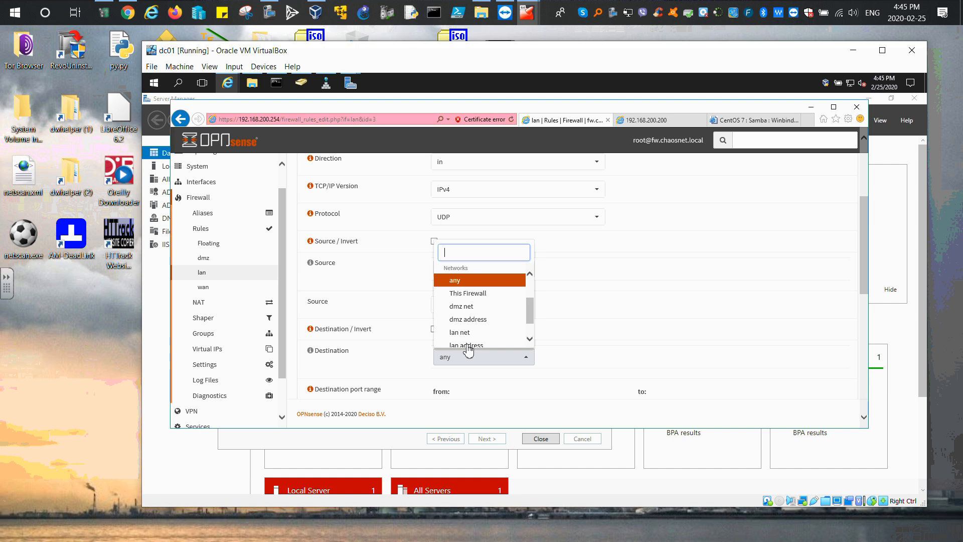
left_click(467, 332)
scroll(540, 336, "down", 10)
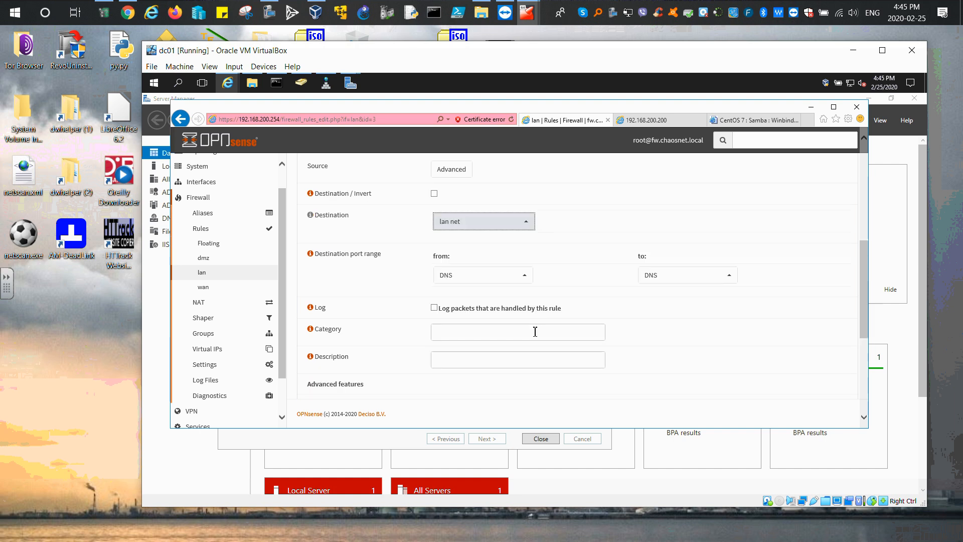
left_click(444, 378)
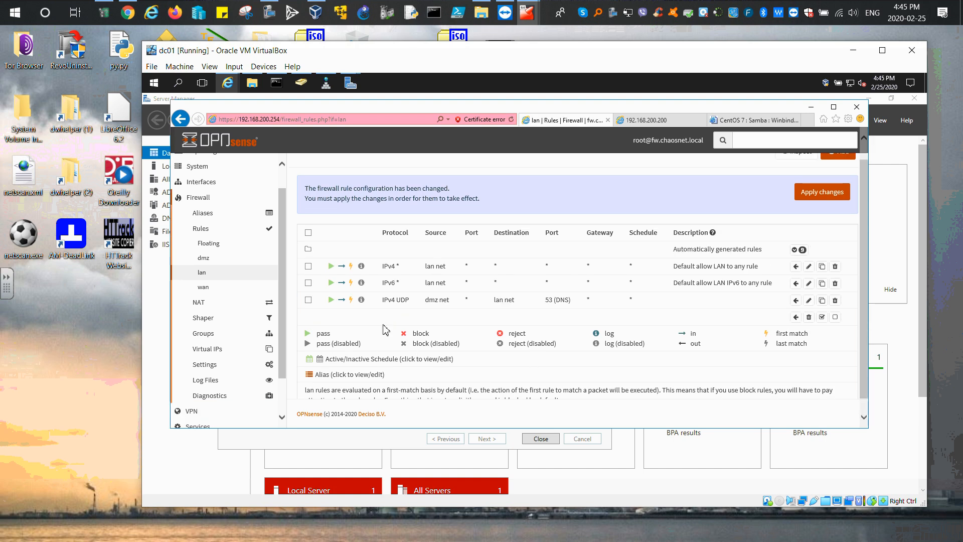
Step: Review the IPv4 UDP rule from dmz net to lan net and apply the pending firewall changes
left_click_drag(422, 301, 515, 306)
left_click(545, 305)
left_click_drag(554, 304, 577, 305)
left_click_drag(416, 301, 395, 304)
left_click(832, 193)
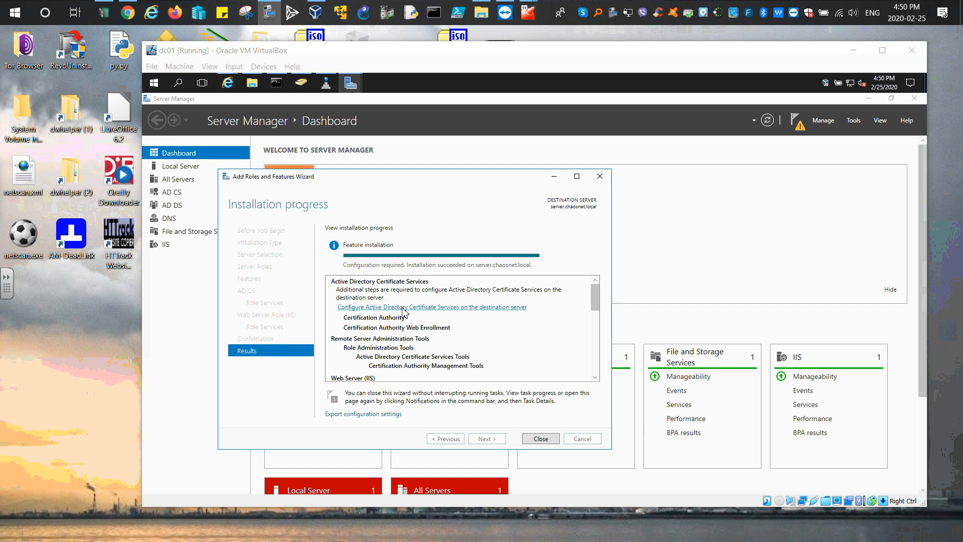
Step: Start configuring Active Directory Certificate Services on the destination server and close the finished Add Roles and Features Wizard
left_click(507, 314)
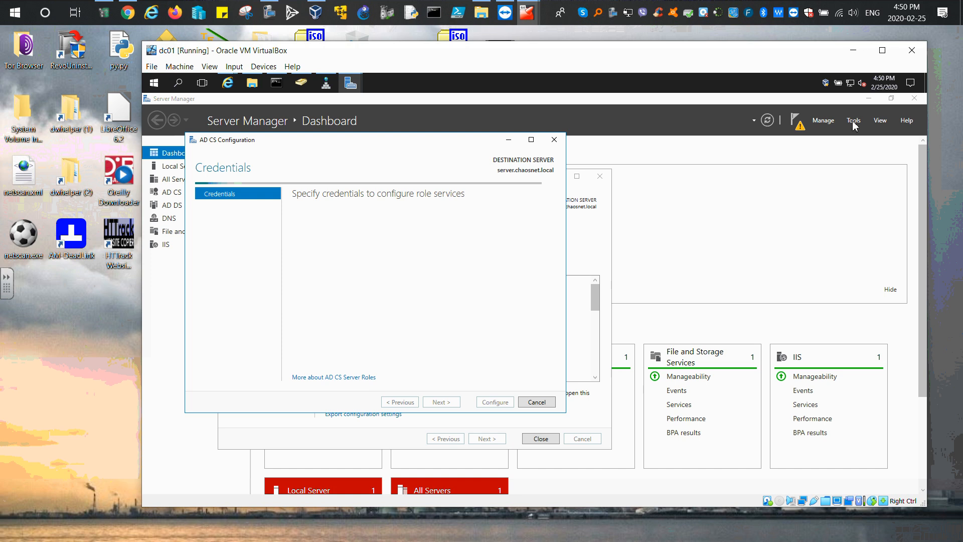
left_click(855, 122)
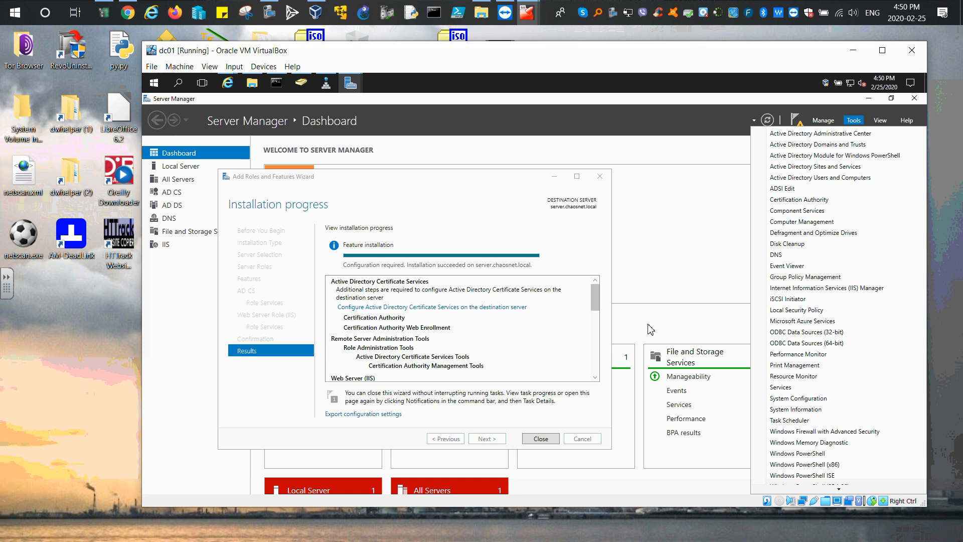
left_click(668, 254)
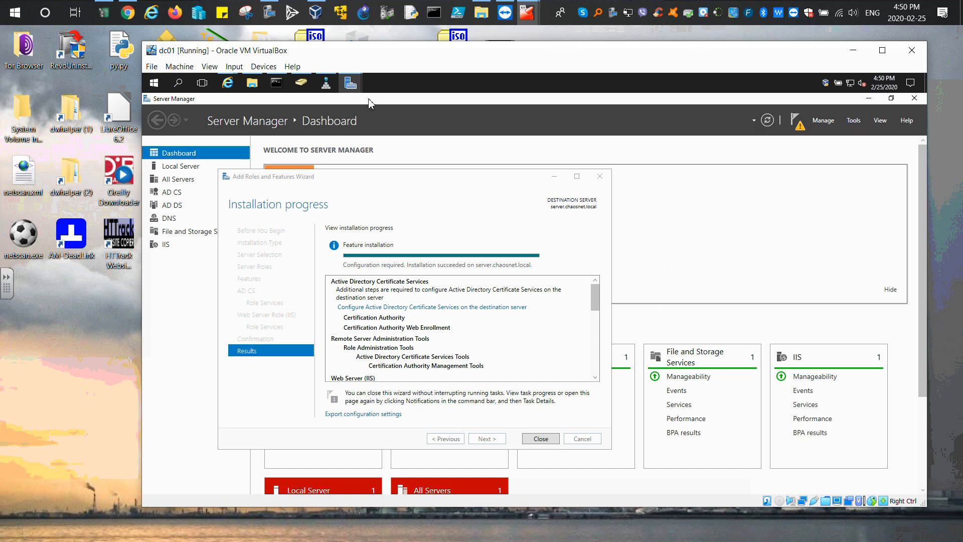
mouse_move(351, 84)
left_click(442, 132)
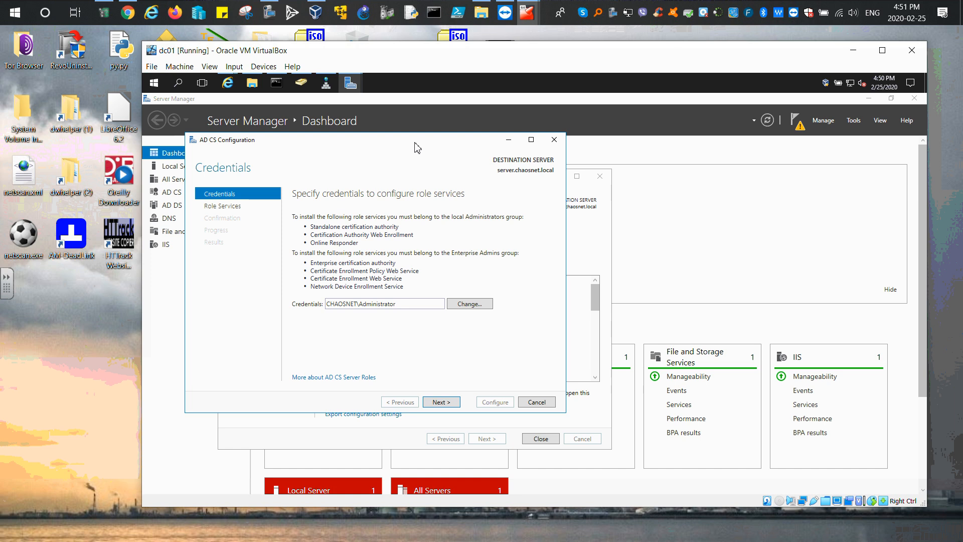
left_click(542, 438)
Step: Accept the domain administrator credentials for configuring the AD CS role services
left_click_drag(408, 142, 539, 130)
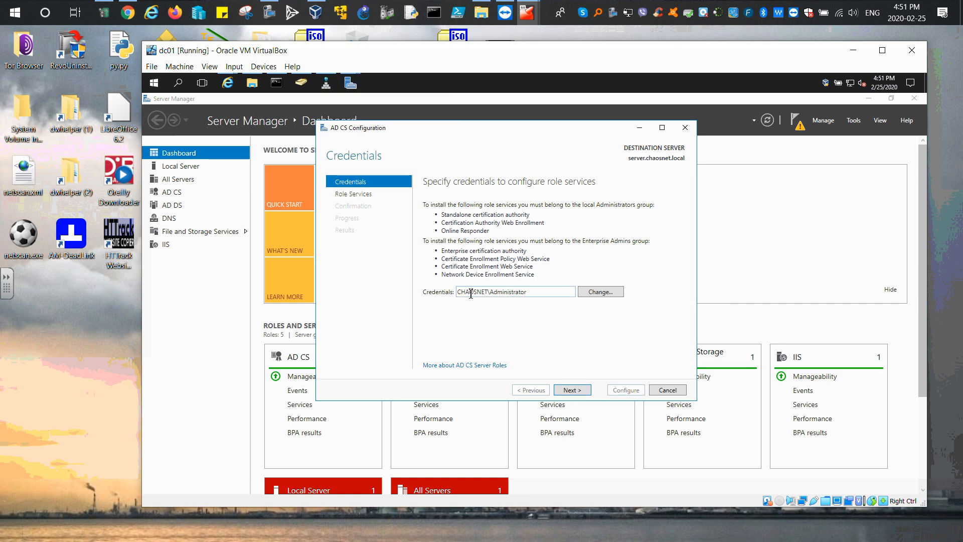
double_click(530, 292)
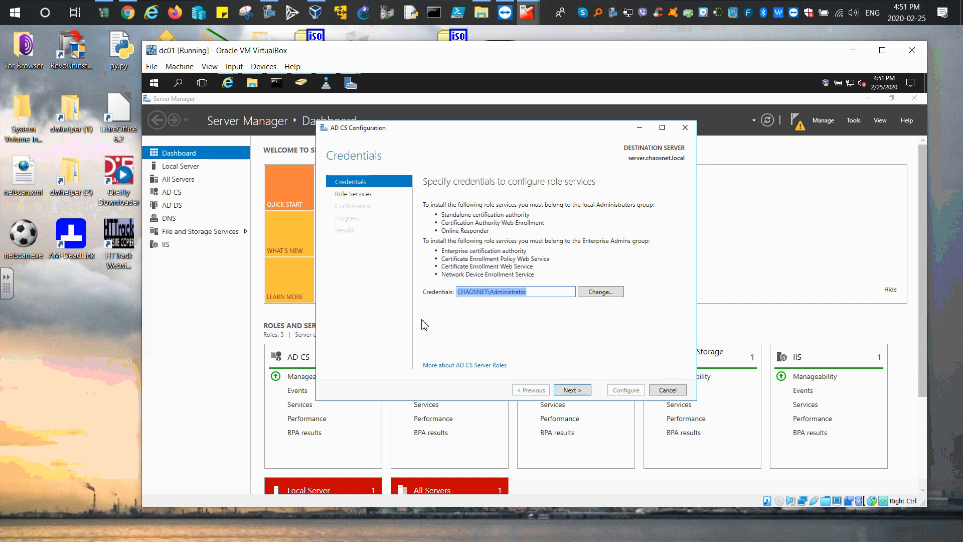
left_click(574, 394)
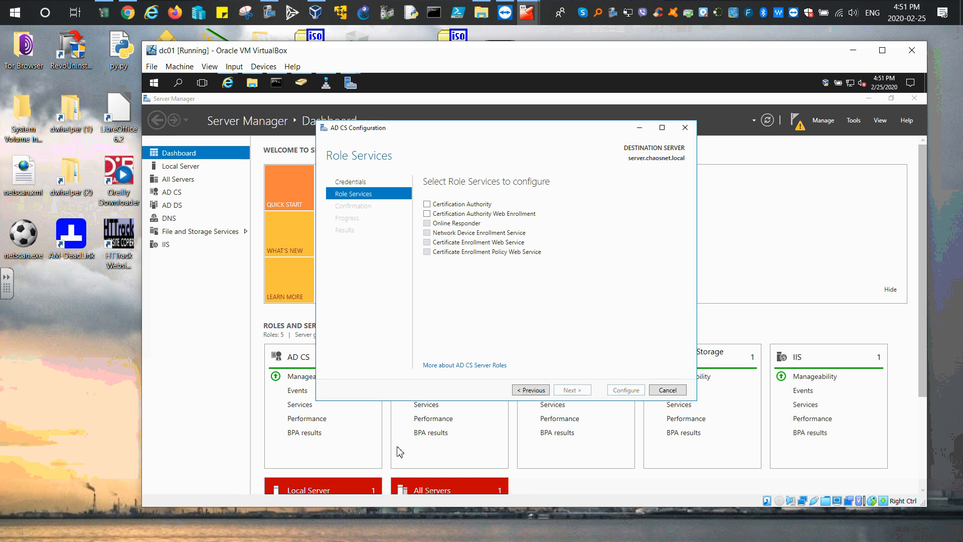
Step: Select Certification Authority and Certification Authority Web Enrollment as the role services to configure
left_click(426, 204)
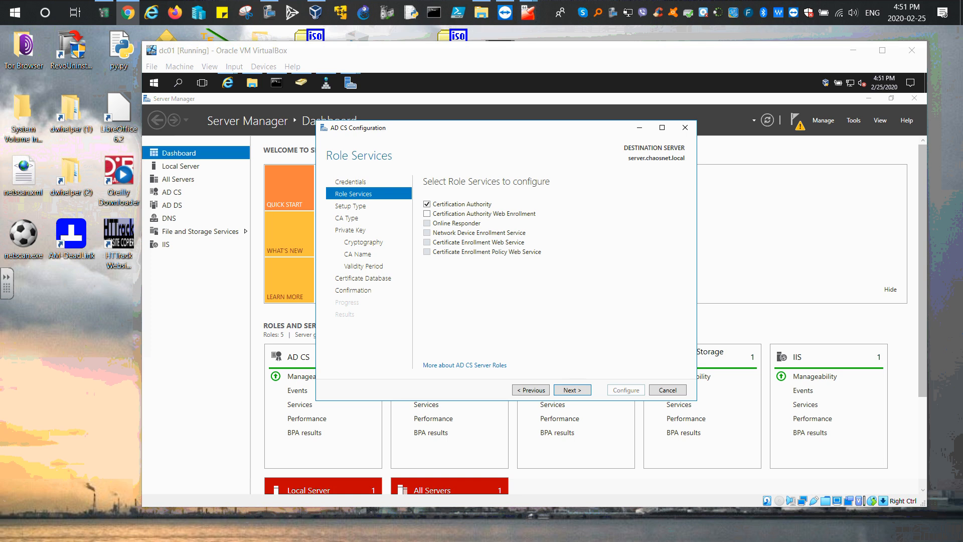
left_click(426, 213)
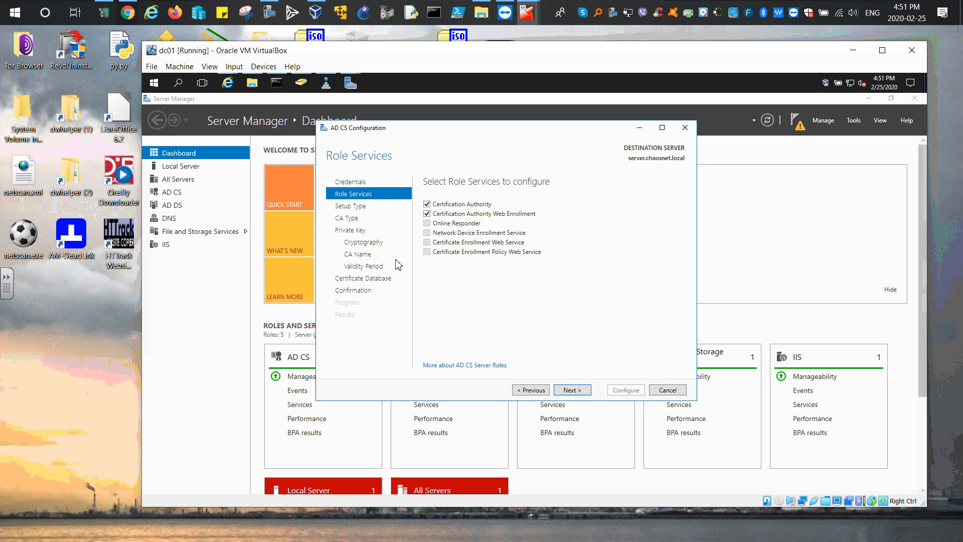
left_click(572, 393)
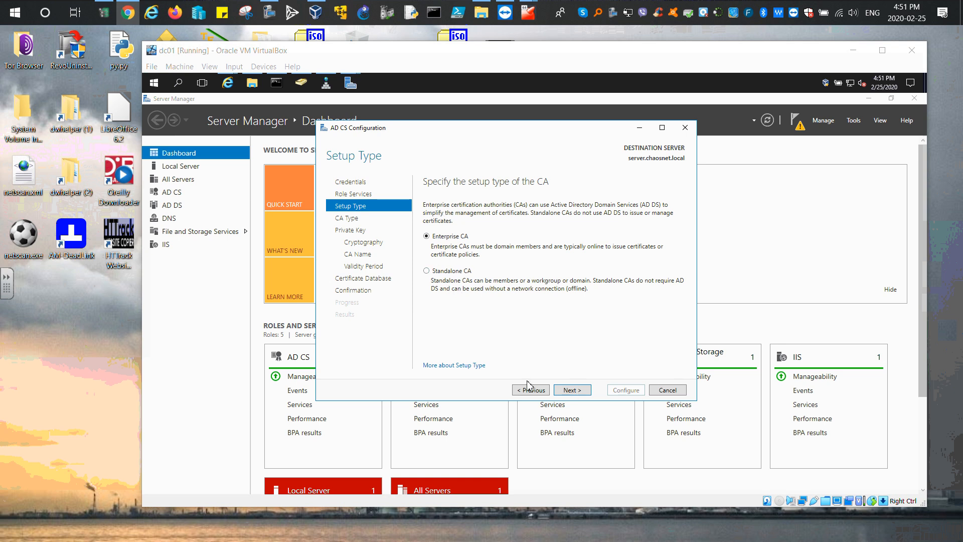
Step: Set up the authority as an Enterprise CA of type Root CA with a newly created private key
left_click(562, 391)
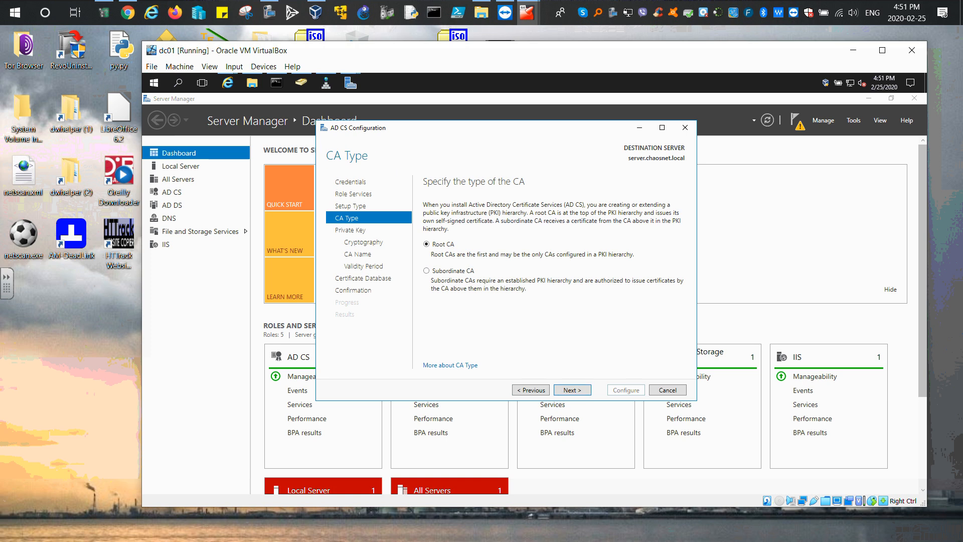
key("alt+Tab")
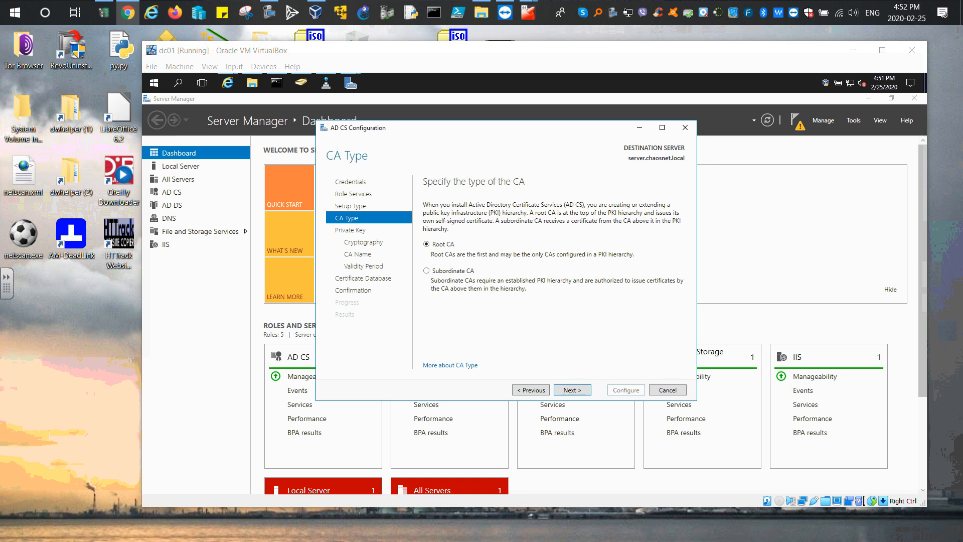
left_click(571, 390)
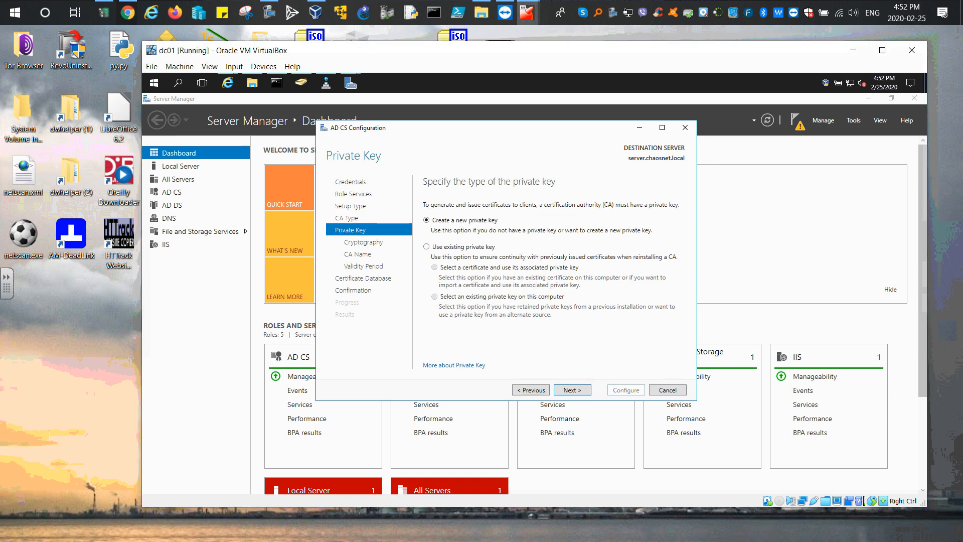
key("alt+Tab")
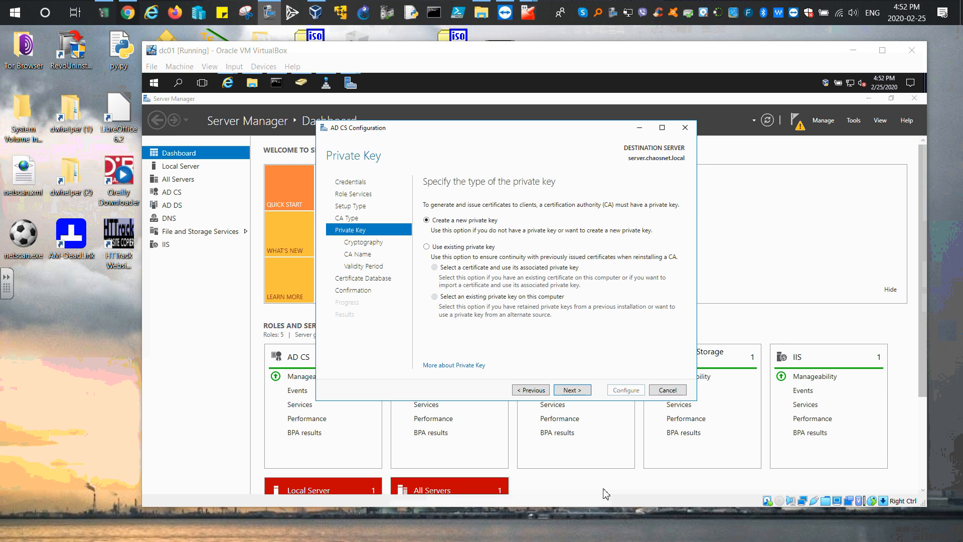
left_click(575, 392)
left_click(572, 390)
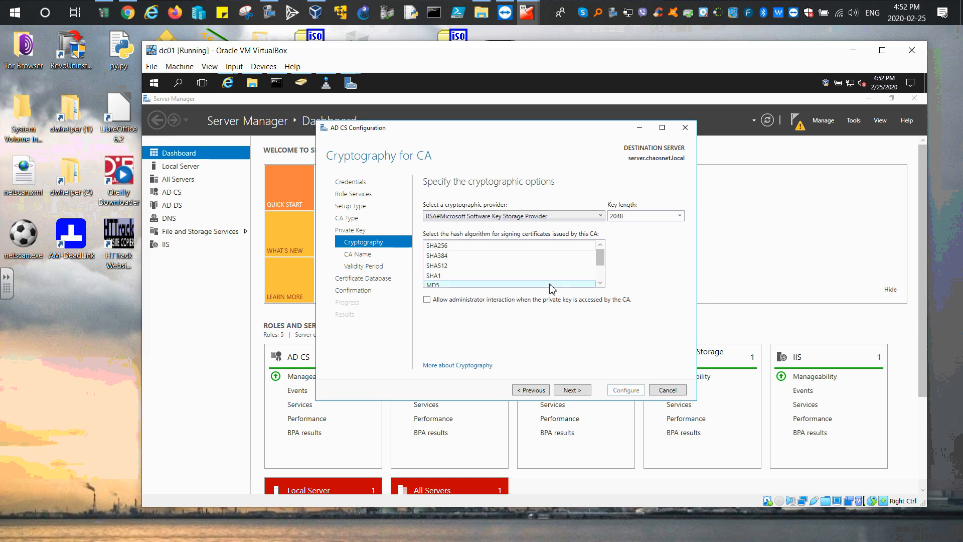
Step: Choose RSA#Microsoft Software Key Storage Provider with key length 2048 and the SHA512 hash algorithm for the CA
double_click(600, 283)
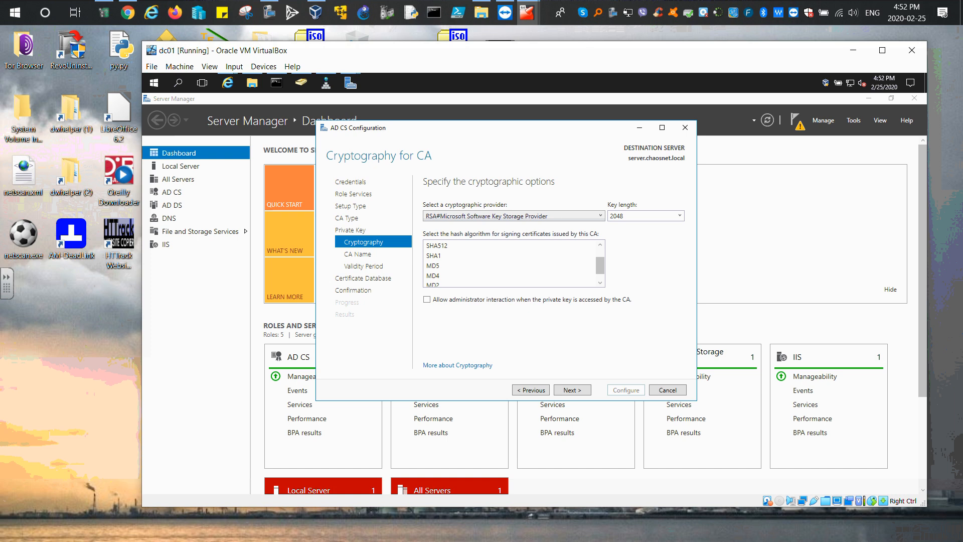
left_click(600, 216)
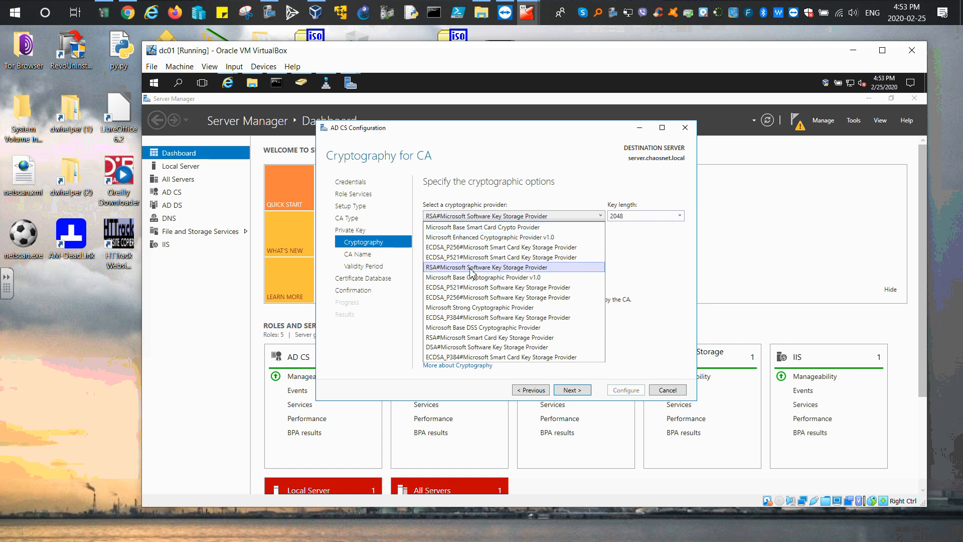
left_click(514, 268)
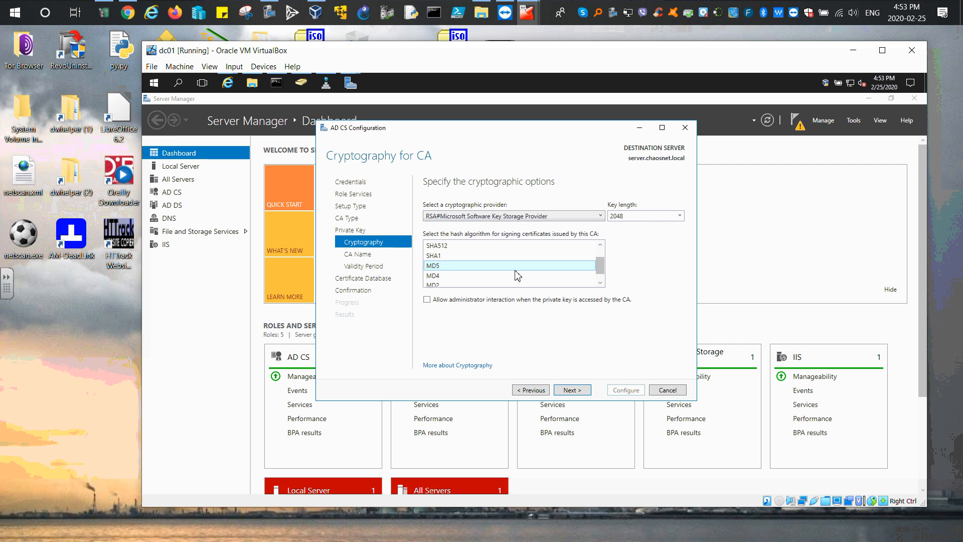
scroll(515, 274, "down", 1)
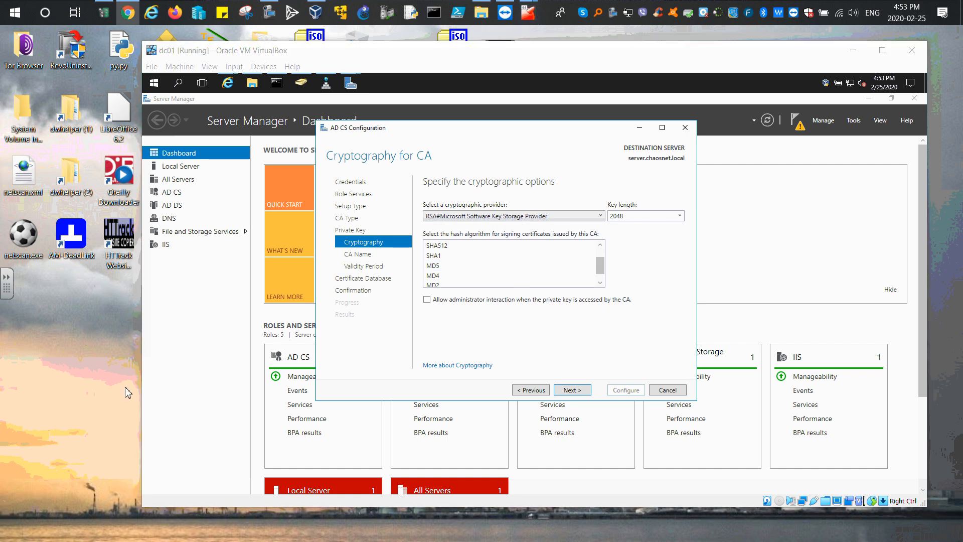
left_click(451, 248)
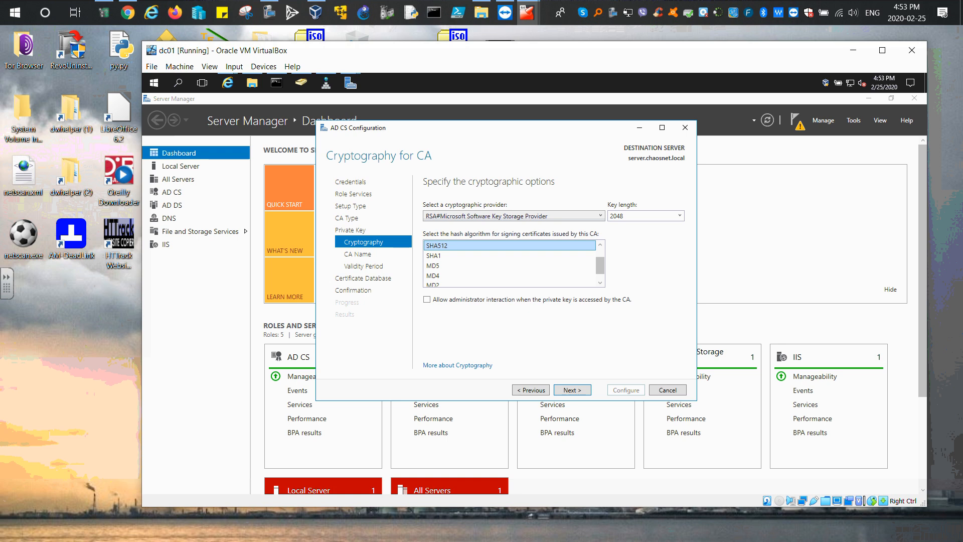
left_click(571, 390)
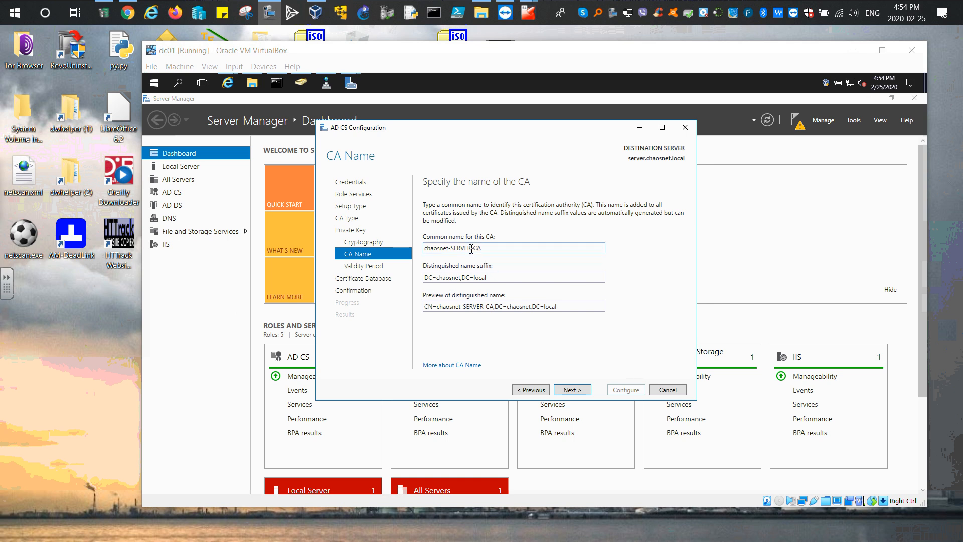
Step: Set the common name of the CA to DC01-CA, keeping the default distinguished name suffix
left_click_drag(482, 249, 393, 250)
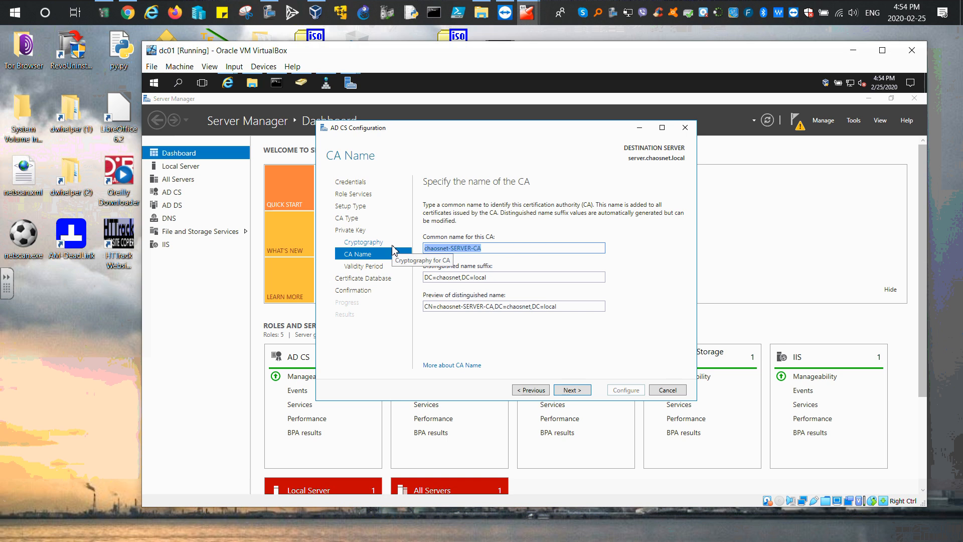
type("DC")
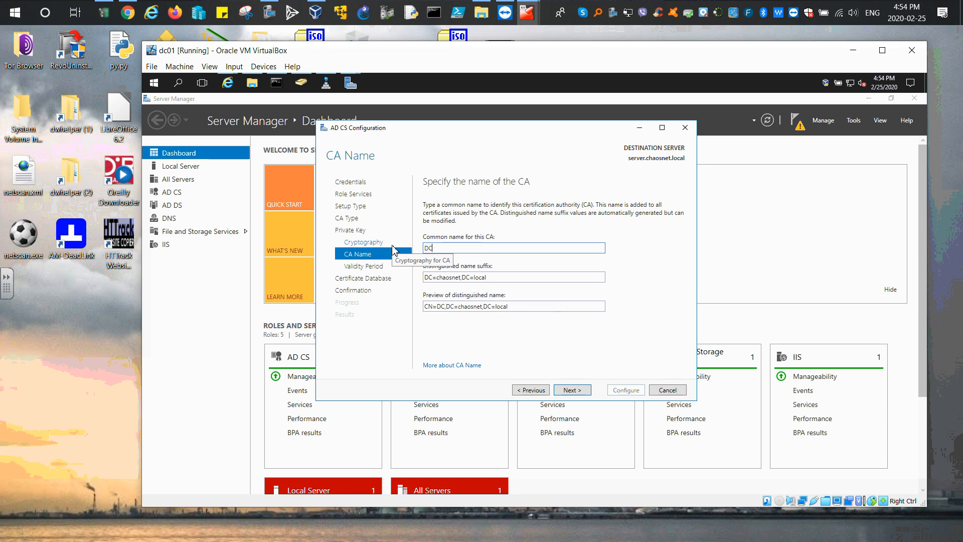
type("01-CA")
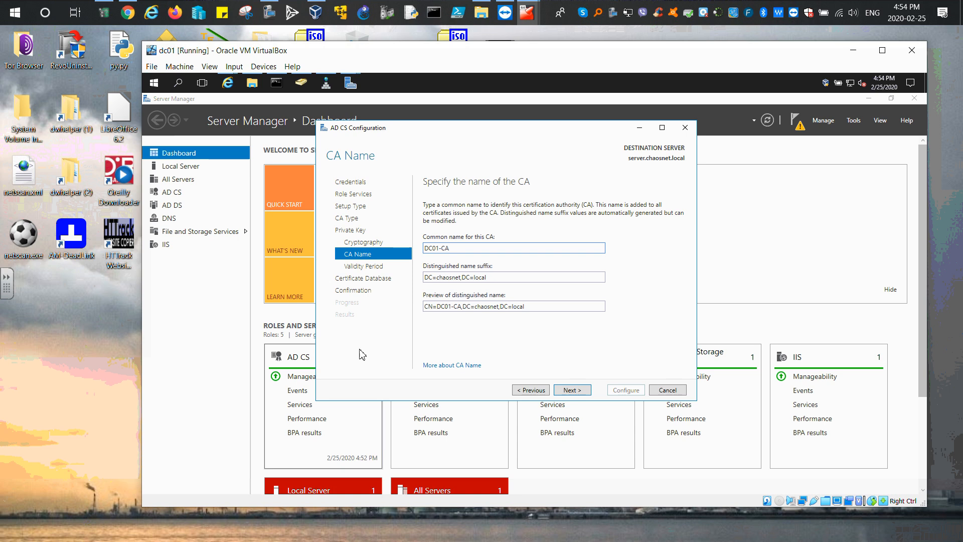
left_click(583, 391)
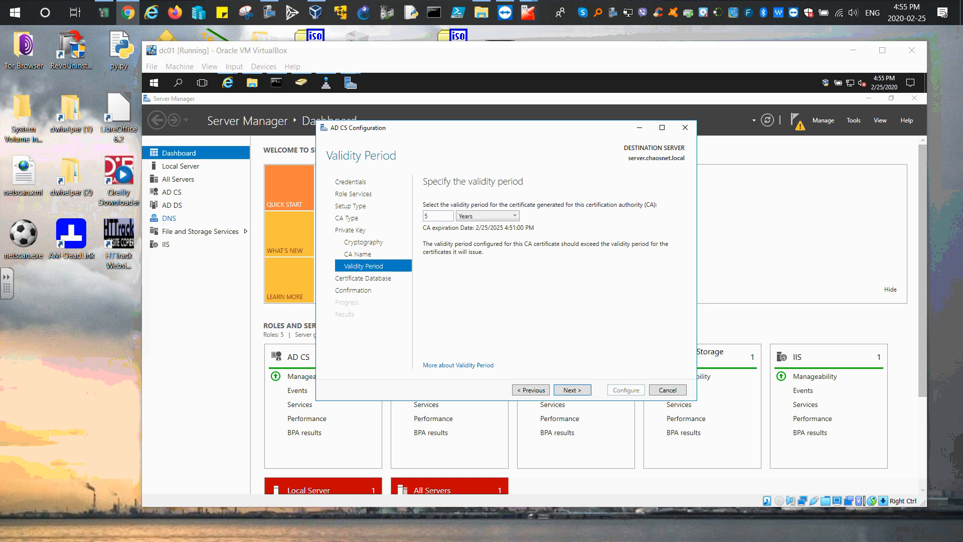
Step: Accept the 5-year validity period and the default certificate database locations, and proceed to the configuration summary
key("Return")
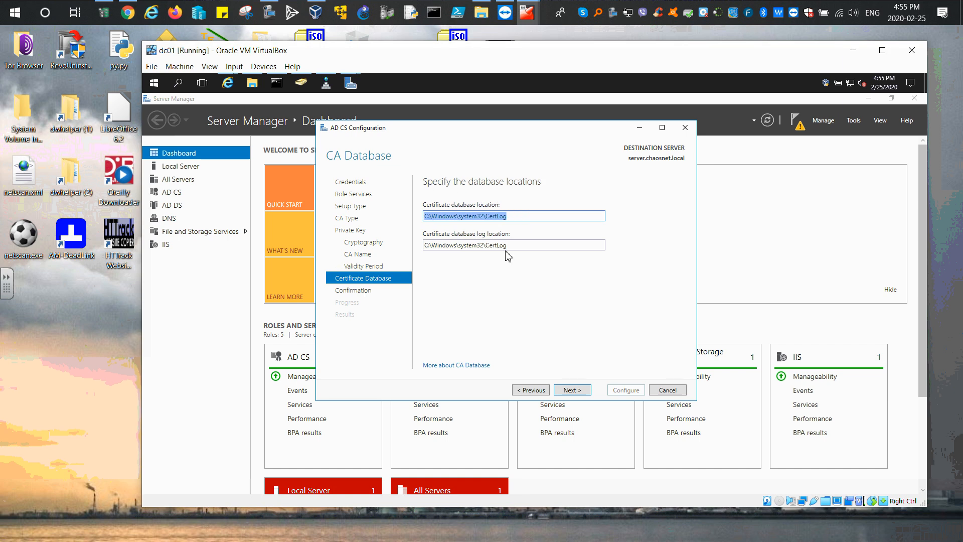
left_click(128, 12)
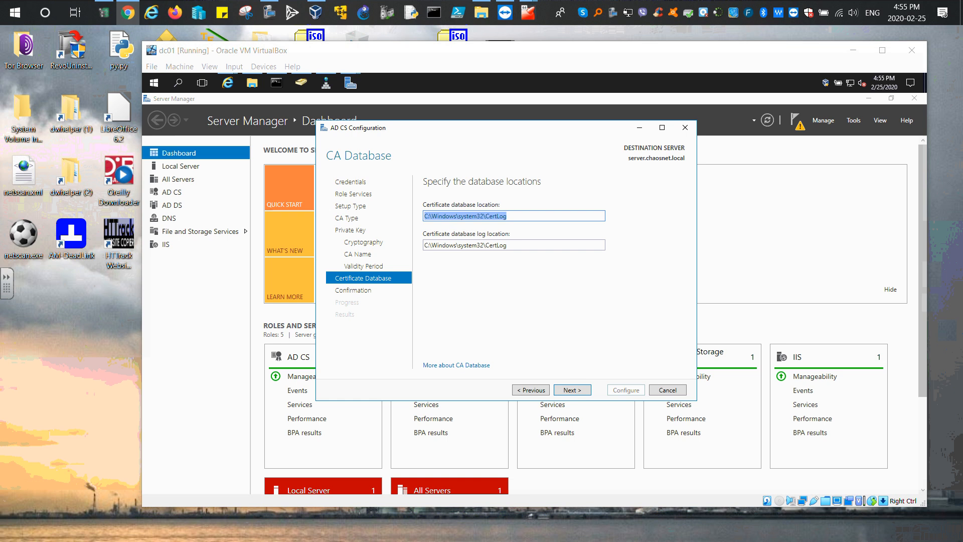
left_click(573, 392)
left_click(573, 392)
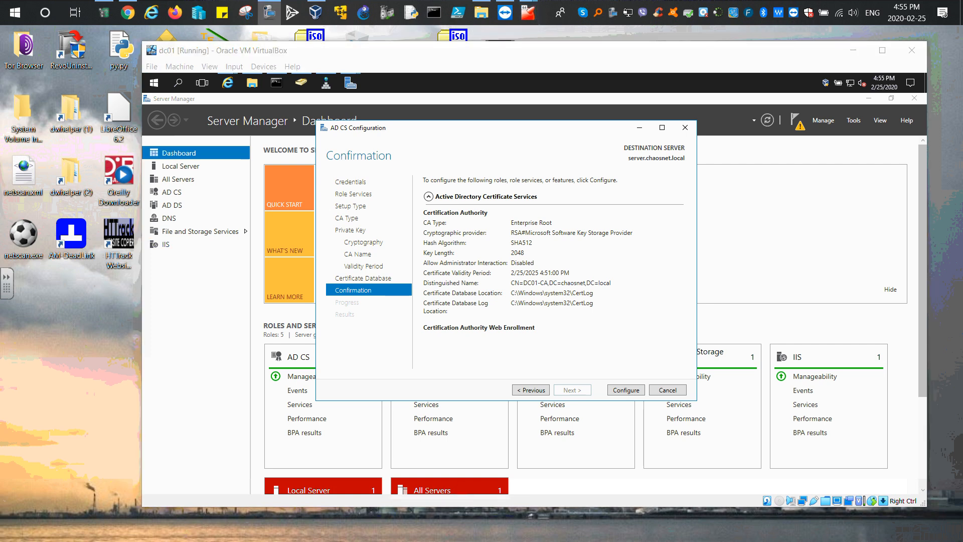
Step: Apply the AD CS configuration for the certification authority and web enrollment, and close the configuration wizard
left_click(626, 390)
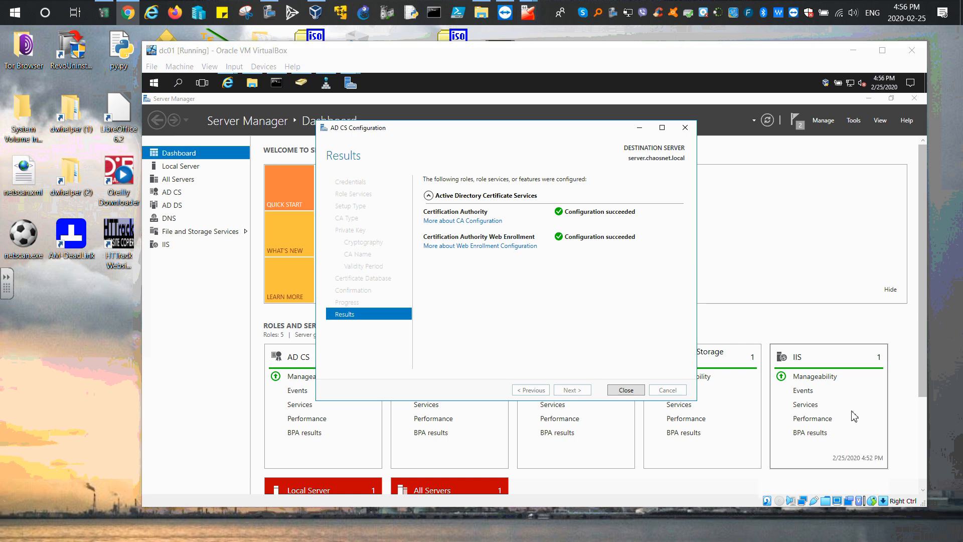
left_click(624, 390)
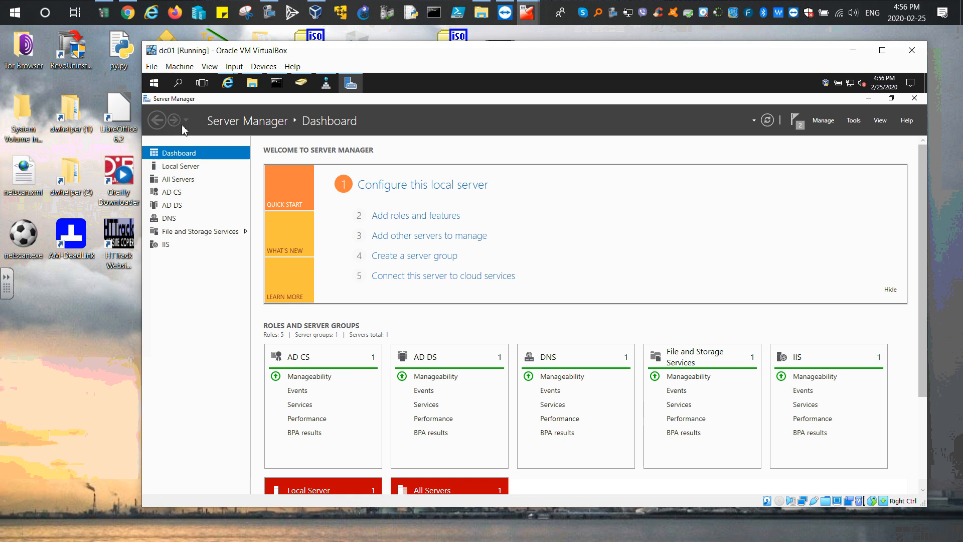
left_click(301, 82)
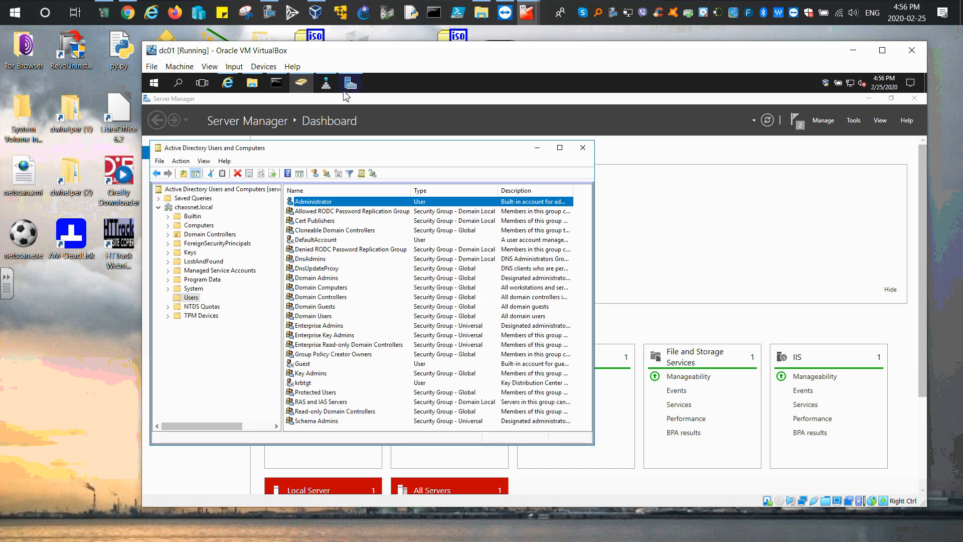
left_click(329, 85)
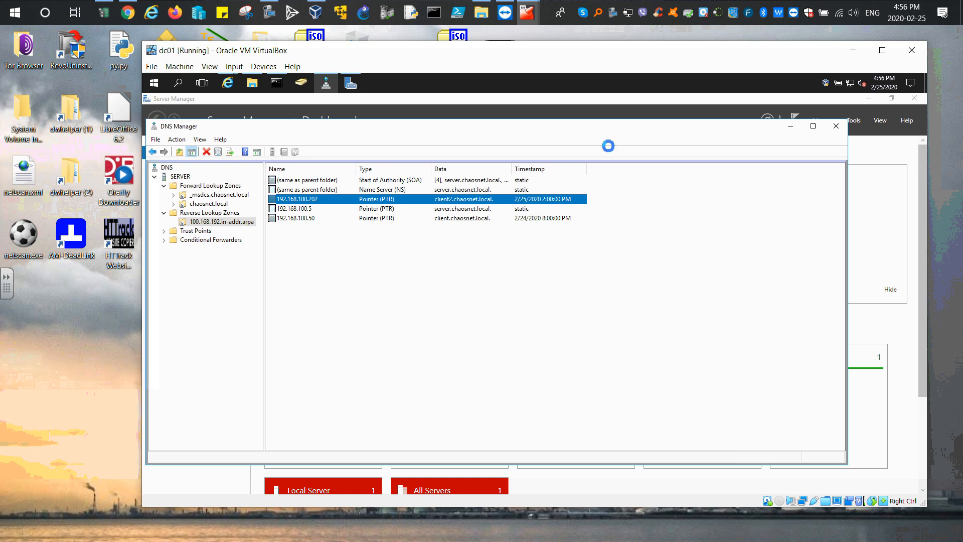
left_click(326, 83)
left_click(252, 83)
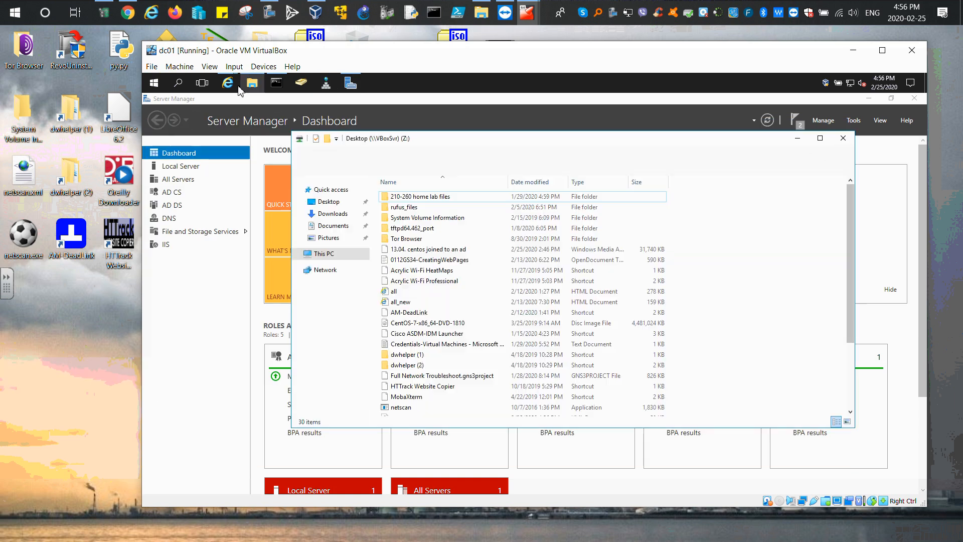
left_click(803, 139)
Step: Close all open Internet Explorer windows on dc01
left_click(228, 85)
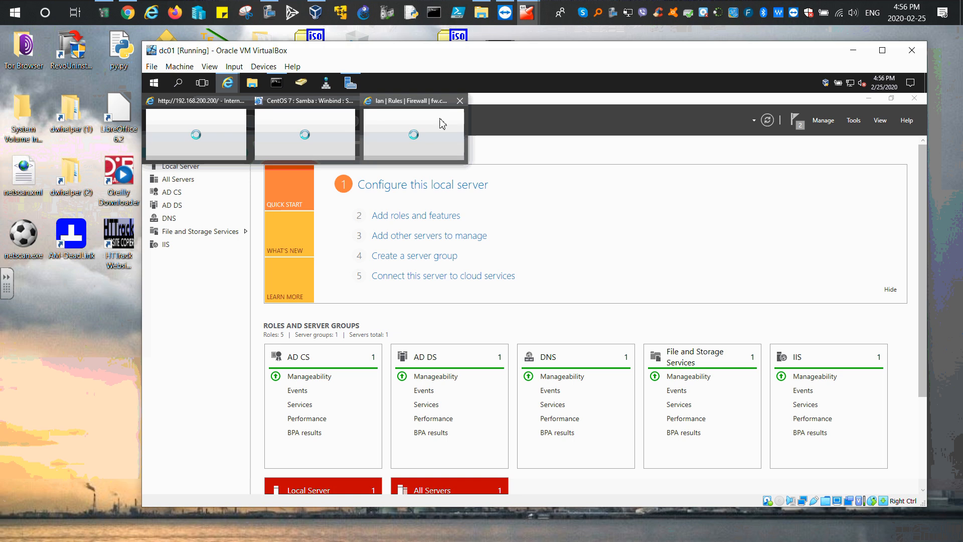
left_click(227, 84)
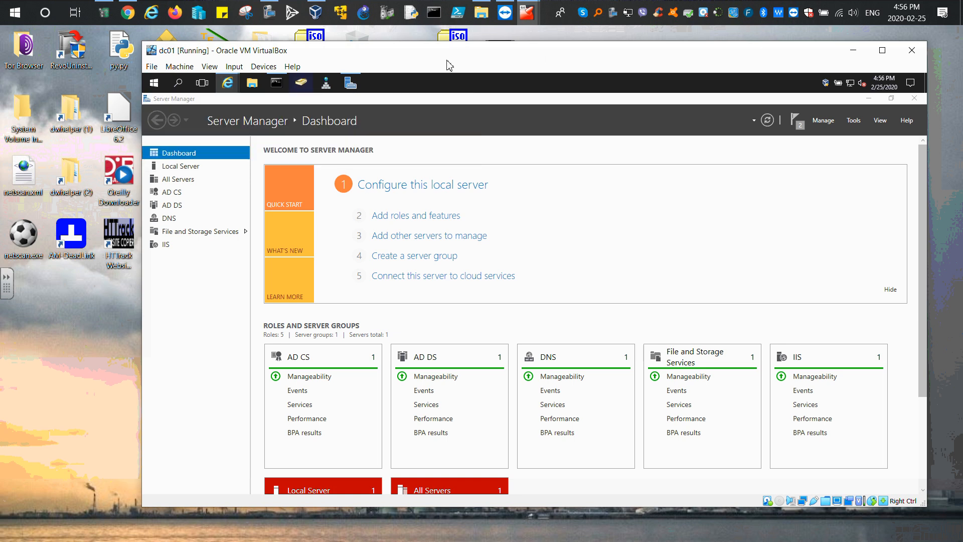
mouse_move(233, 86)
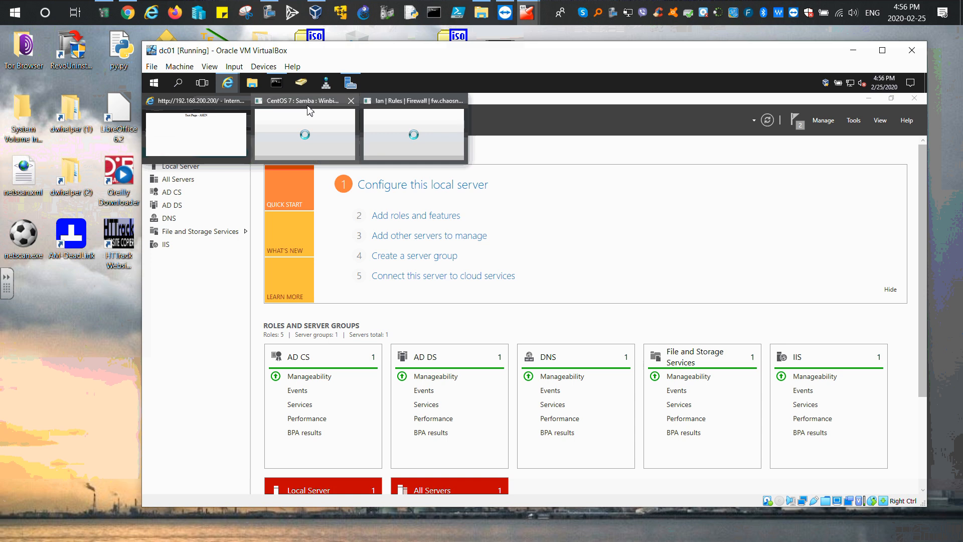
right_click(396, 109)
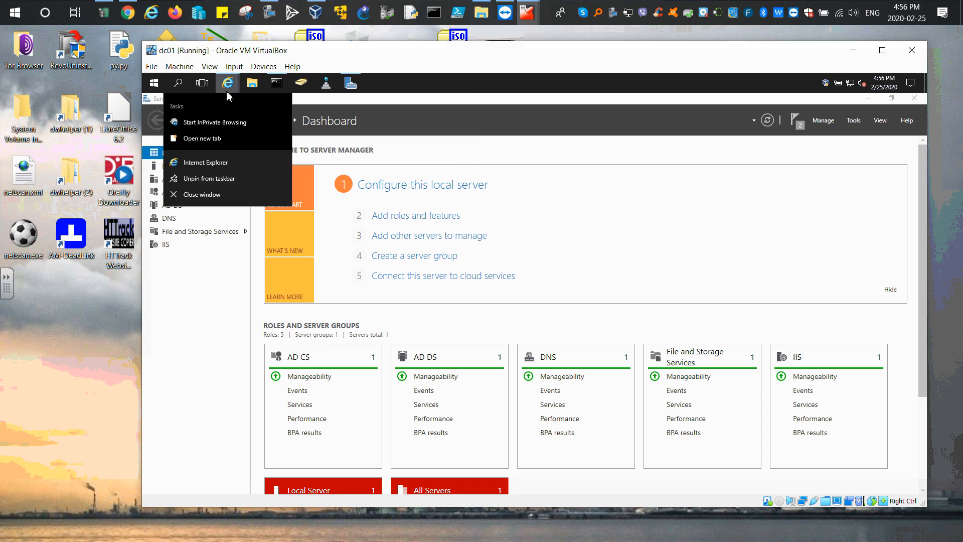
left_click(188, 195)
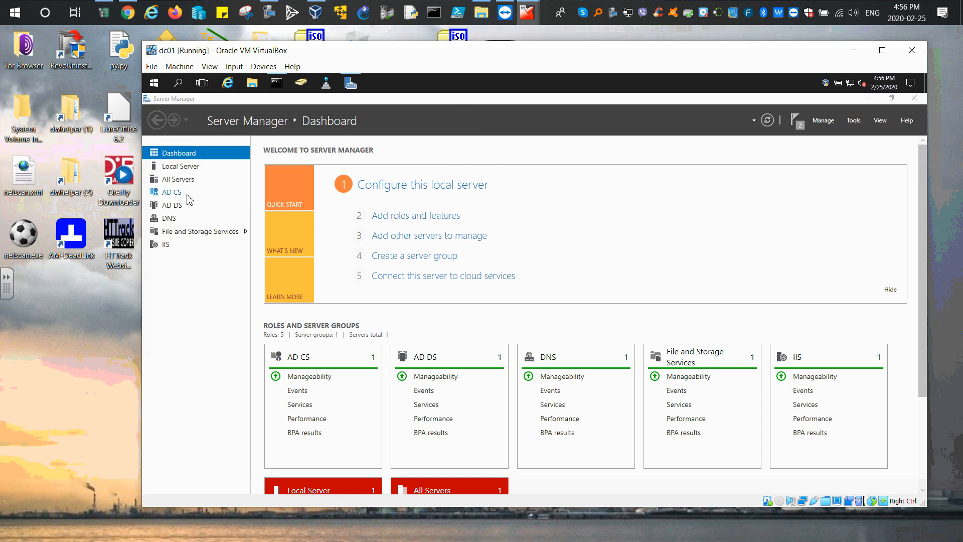
Step: Switch to the web01 virtual machine, stop the running ping and test name resolution by pinging google.com
left_click(527, 12)
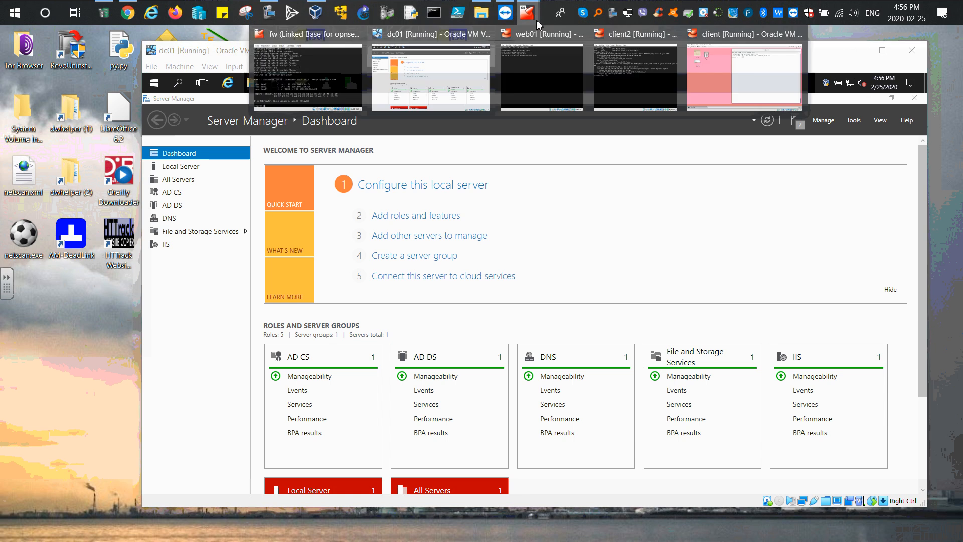
left_click(543, 86)
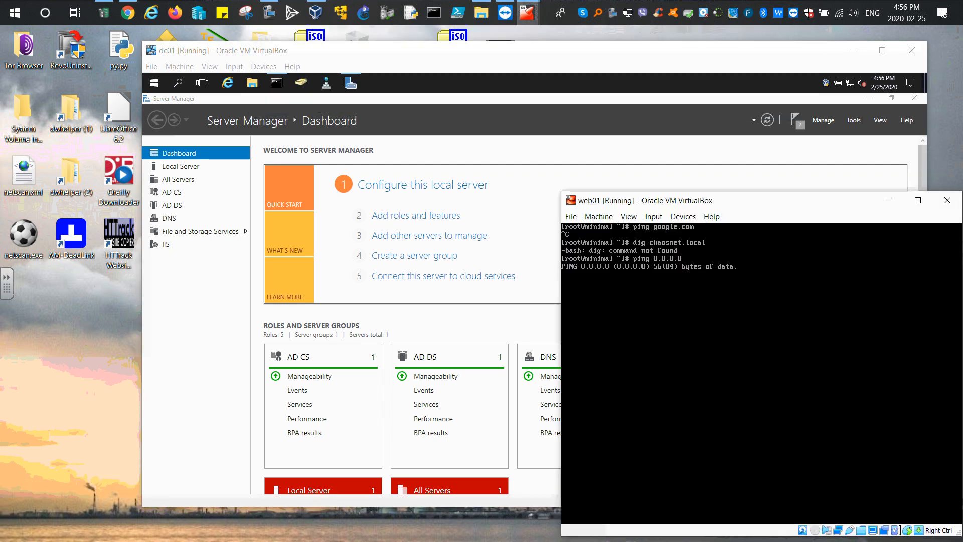
key("ctrl+c")
type("ping 8.8.8.8")
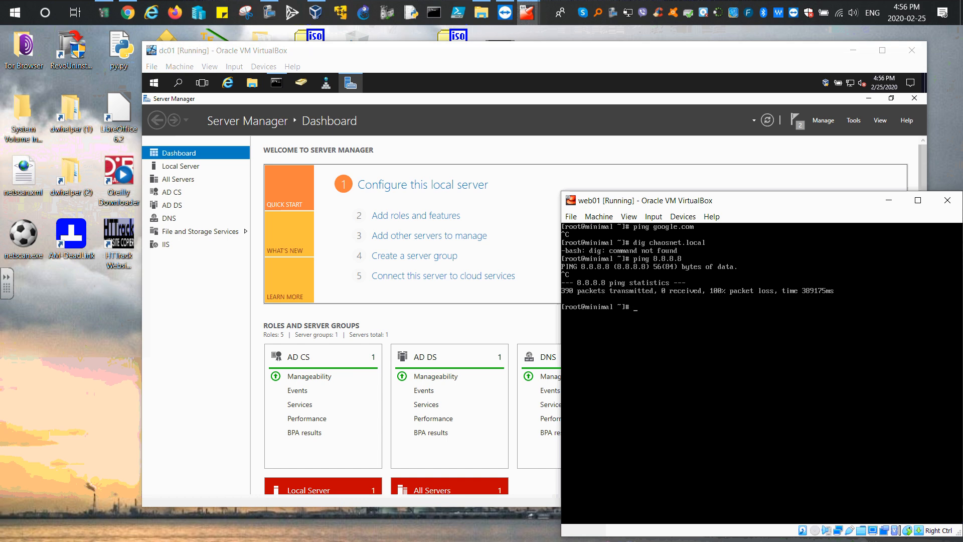
key("Up")
key("Up")
key("Up")
key("ctrl+c")
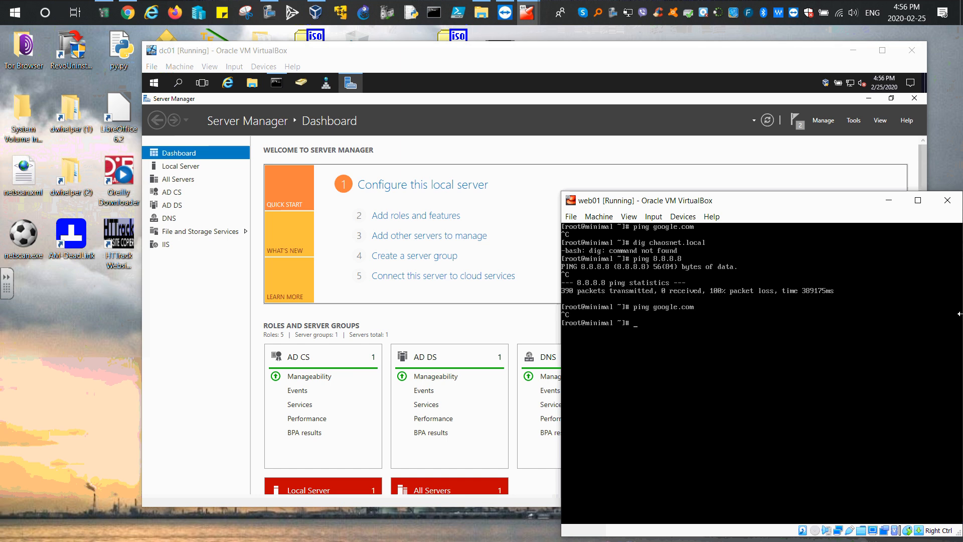
left_click_drag(749, 206, 749, 206)
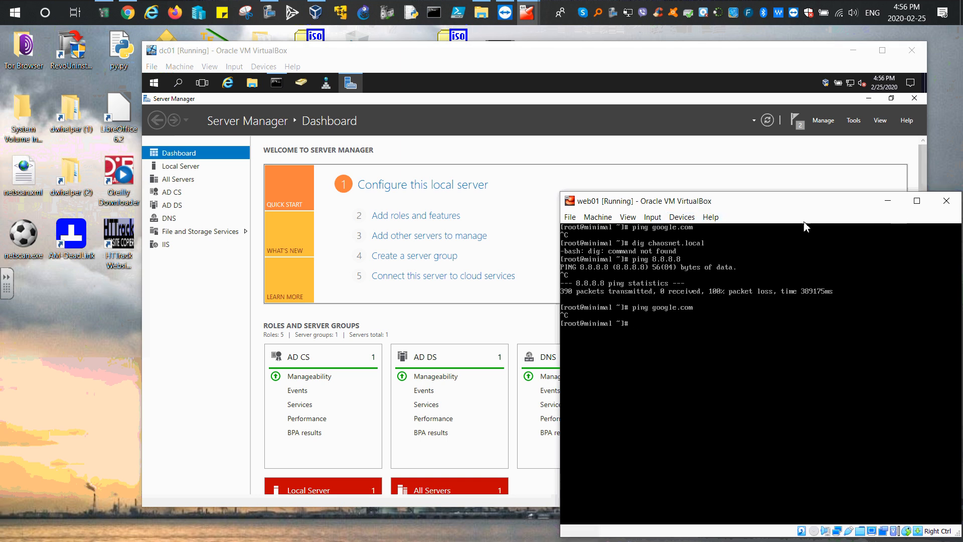
Step: Return to the dc01 virtual machine and restart Windows Server
left_click(533, 97)
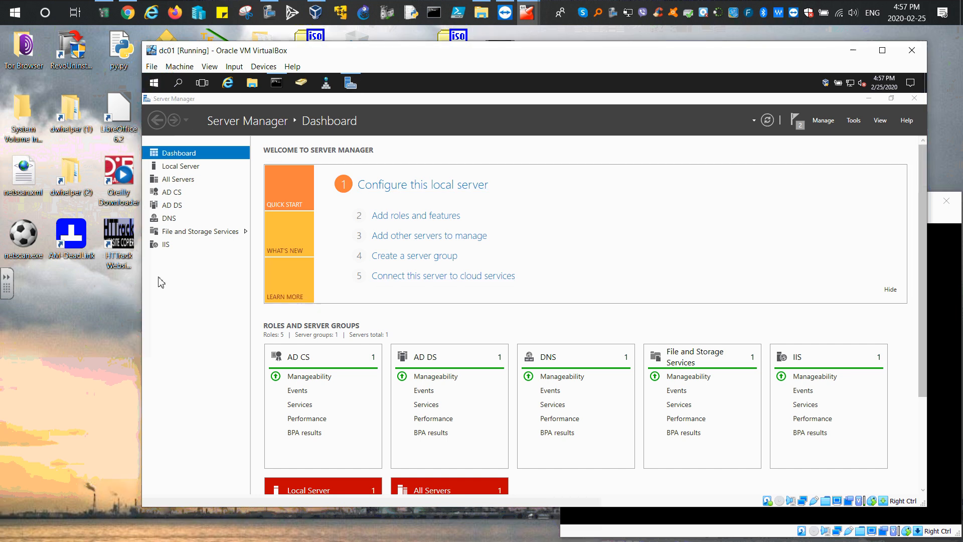
key("super")
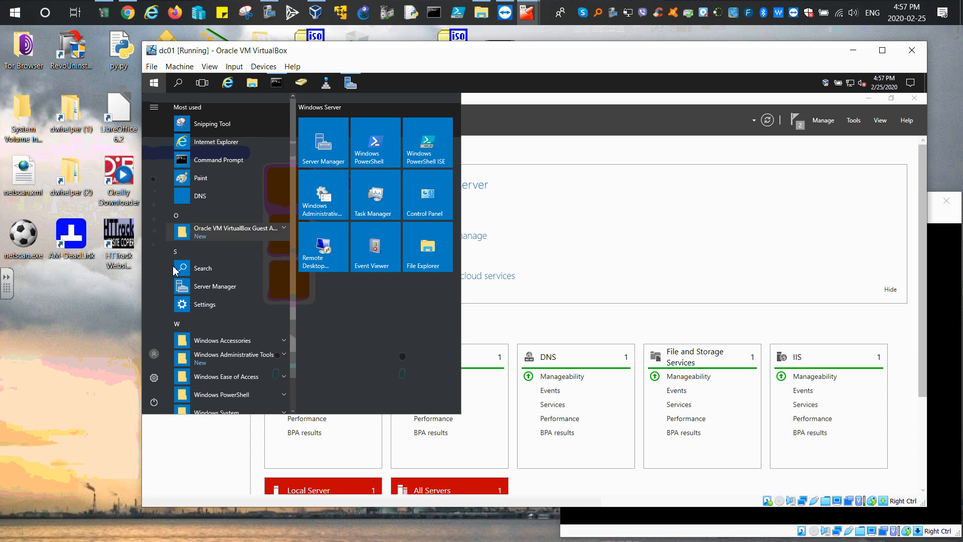
left_click(154, 401)
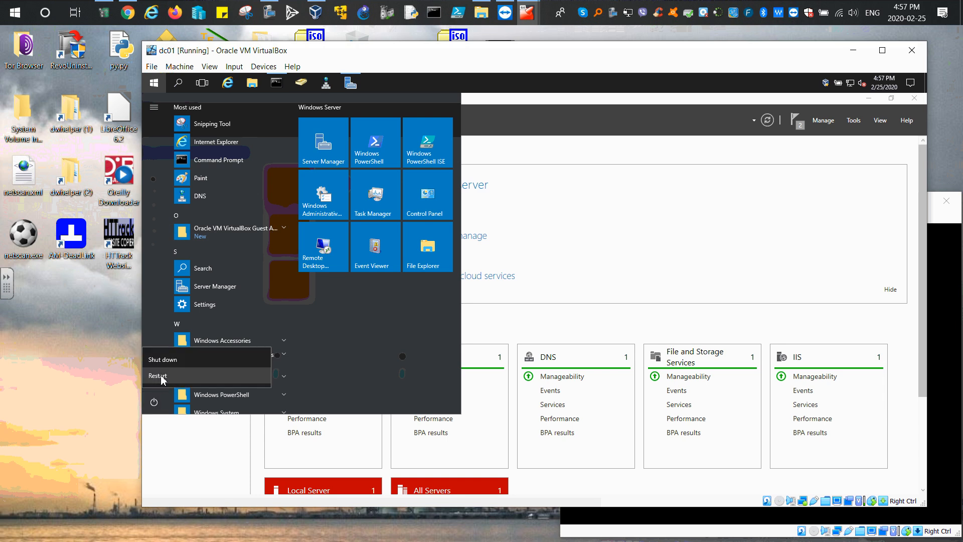
left_click(158, 375)
left_click(296, 379)
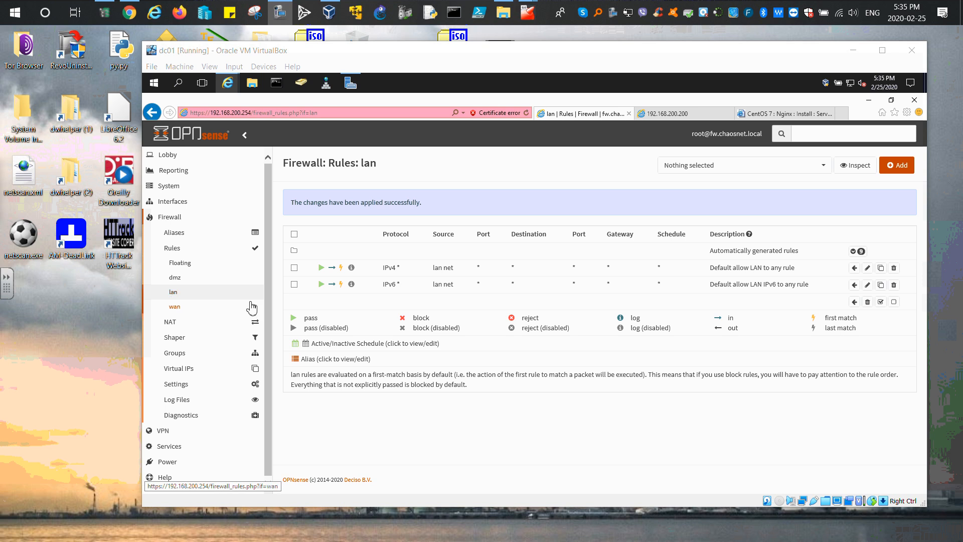
Step: Open the dmz firewall rules and examine the protocol, source, destination and port of the DNS rule
left_click(176, 277)
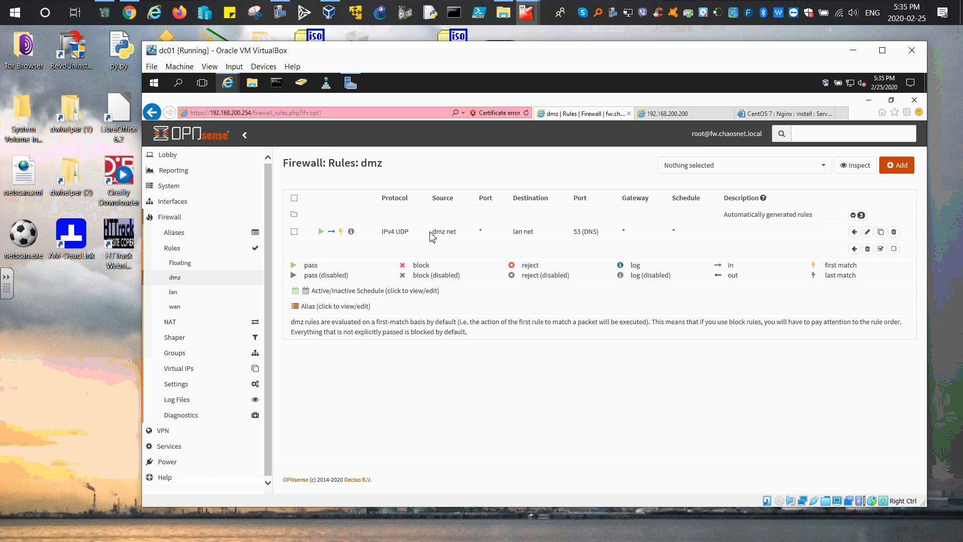
left_click_drag(430, 231, 456, 232)
left_click_drag(511, 232, 536, 233)
left_click_drag(414, 234, 380, 234)
left_click_drag(574, 232, 597, 232)
Step: Open the dmz DNS rule for editing and examine its action, interface, protocol, source and destination settings
left_click(867, 231)
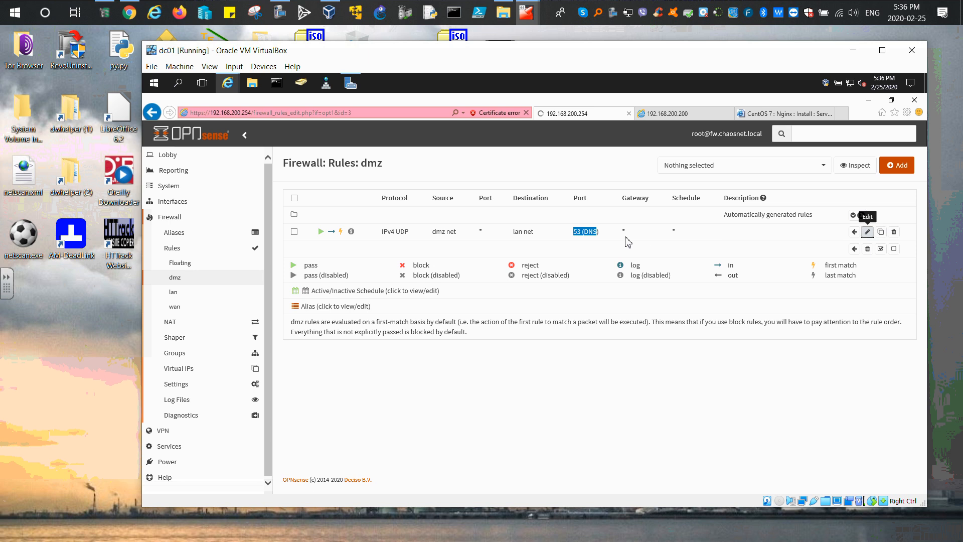
scroll(484, 281, "down", 3)
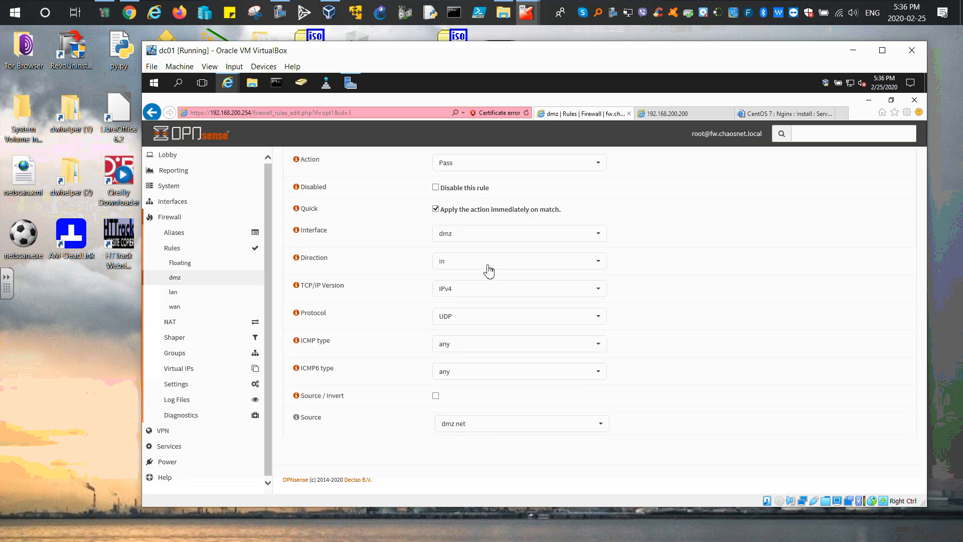
scroll(386, 255, "up", 2)
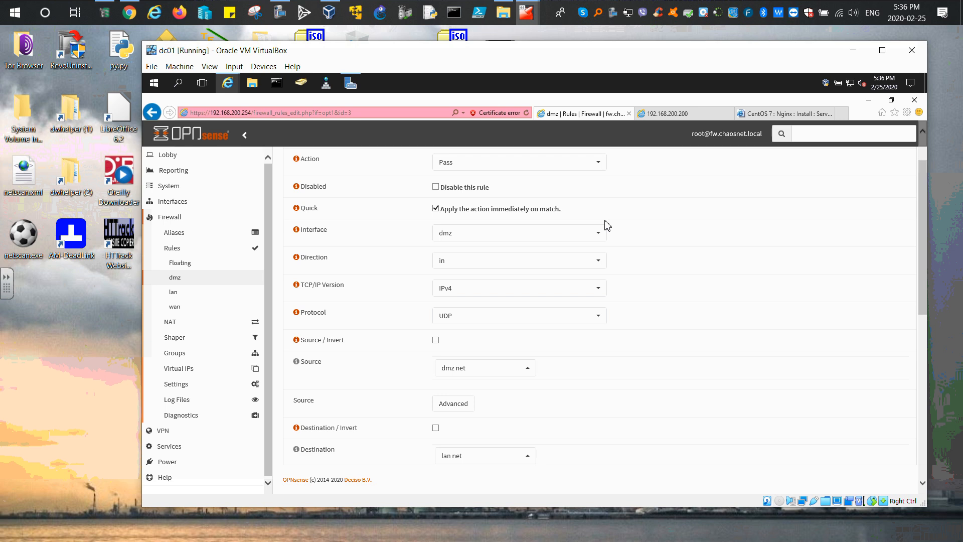
Step: Minimize dc01, switch to the web01 virtual machine and recall an earlier command from its terminal history
left_click(853, 50)
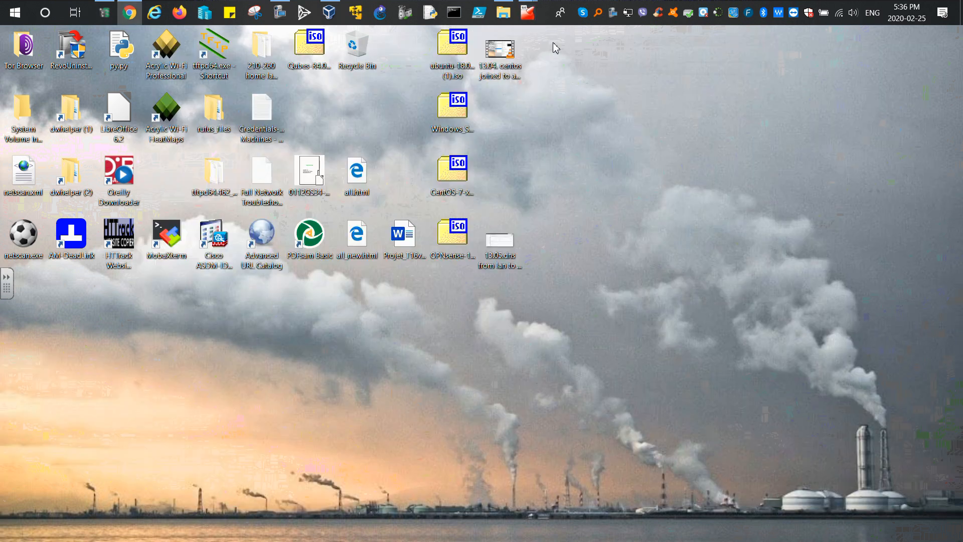
mouse_move(531, 16)
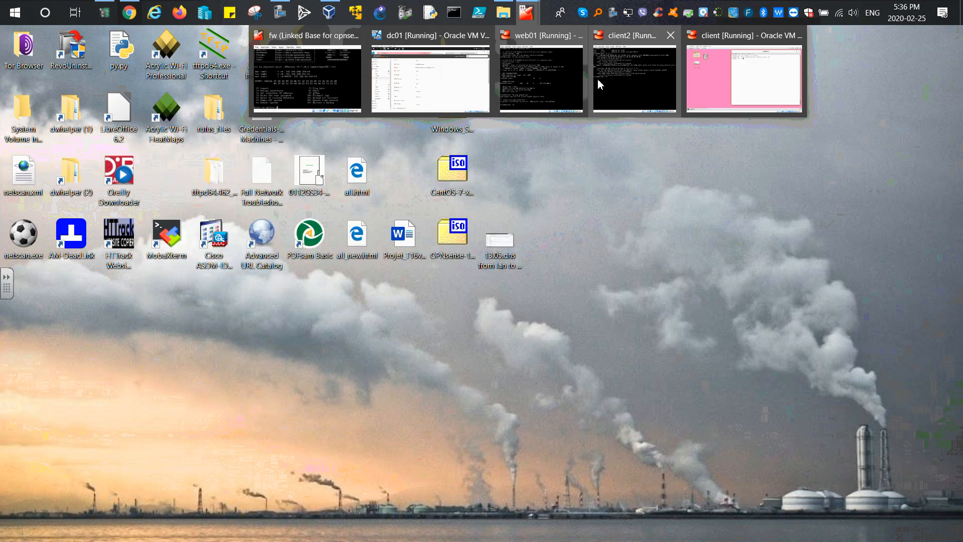
left_click(542, 77)
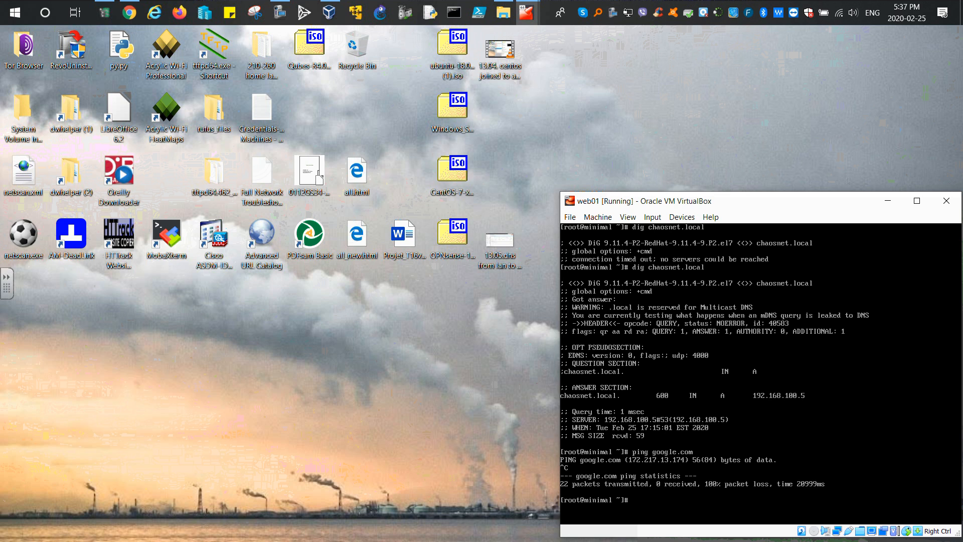
key("Up")
key("Up")
Step: Switch to Chrome and examine the course page "Allow DNS- Usage from LAN to DMZ" and its T13 lesson list
left_click(129, 13)
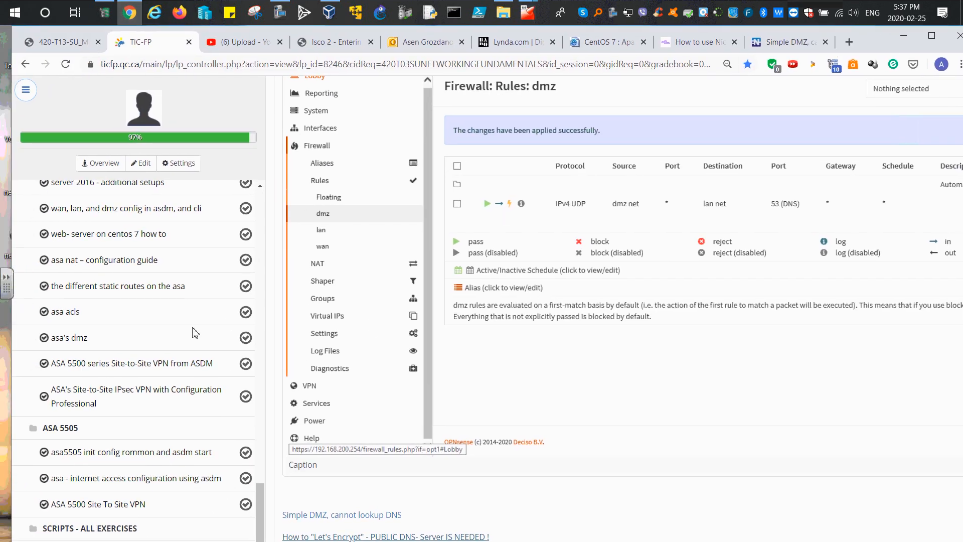
scroll(180, 283, "up", 3)
scroll(170, 281, "down", 10)
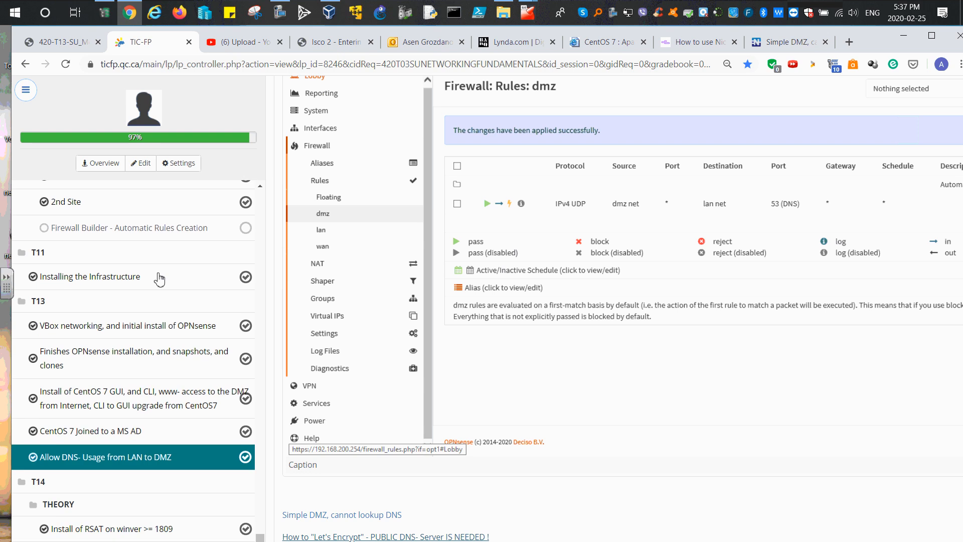
scroll(159, 279, "down", 4)
scroll(80, 269, "up", 3)
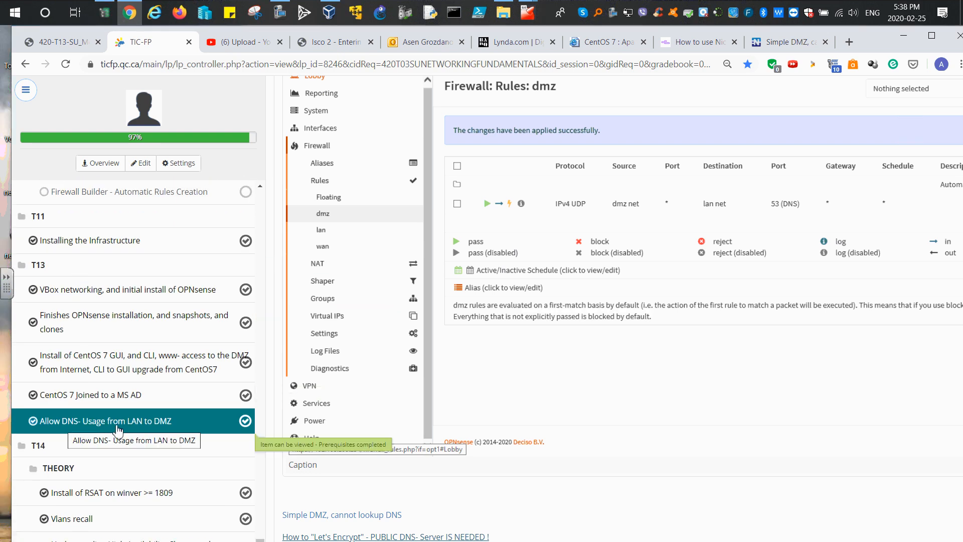
scroll(508, 204, "up", 1)
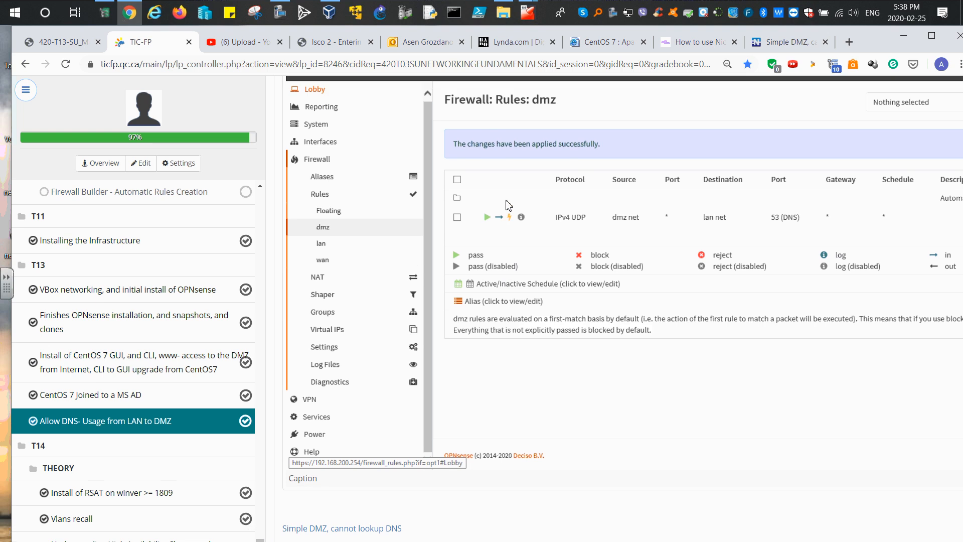
scroll(607, 263, "down", 1)
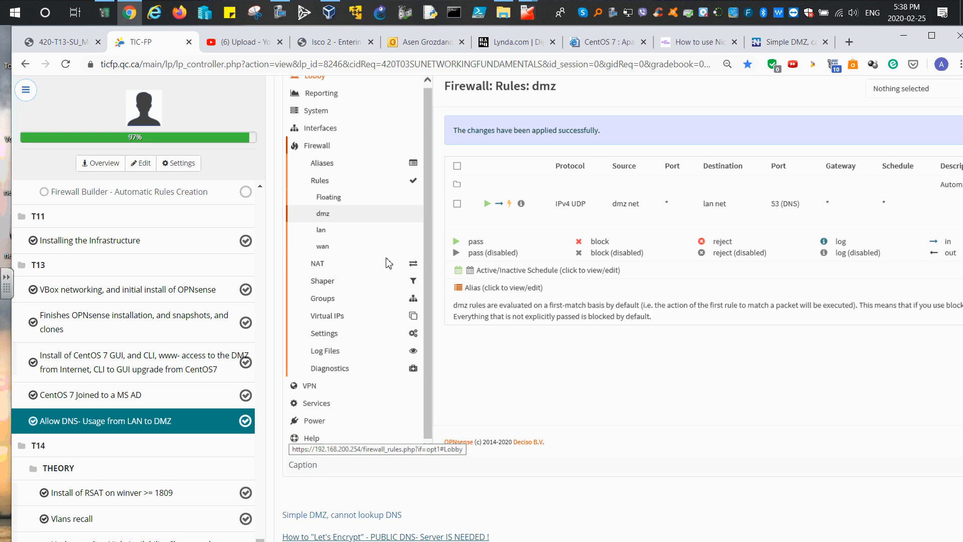
Step: Open the "Simple DMZ, cannot lookup DNS" link in a new tab, read the Netgate thread's DNS rule advice, and close the tab
right_click(331, 516)
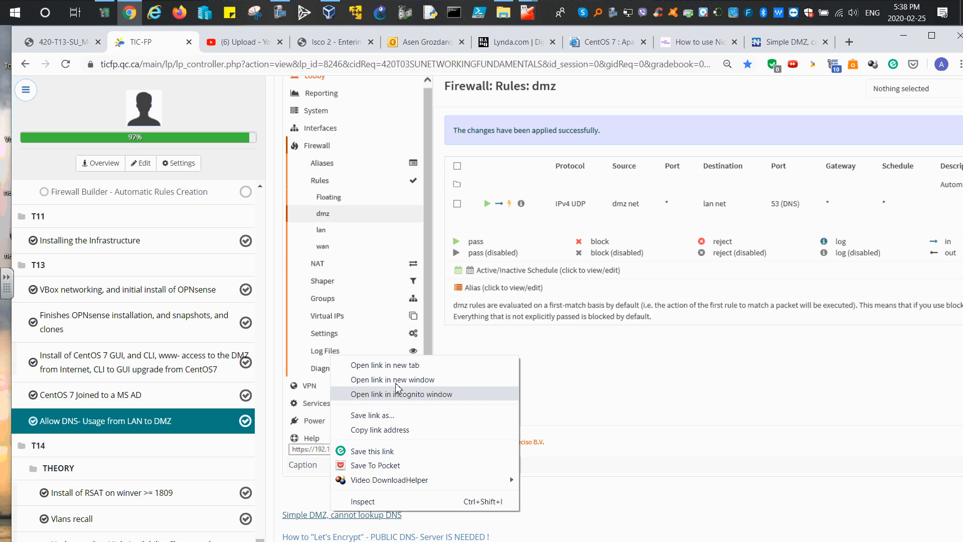
left_click(381, 367)
left_click(221, 41)
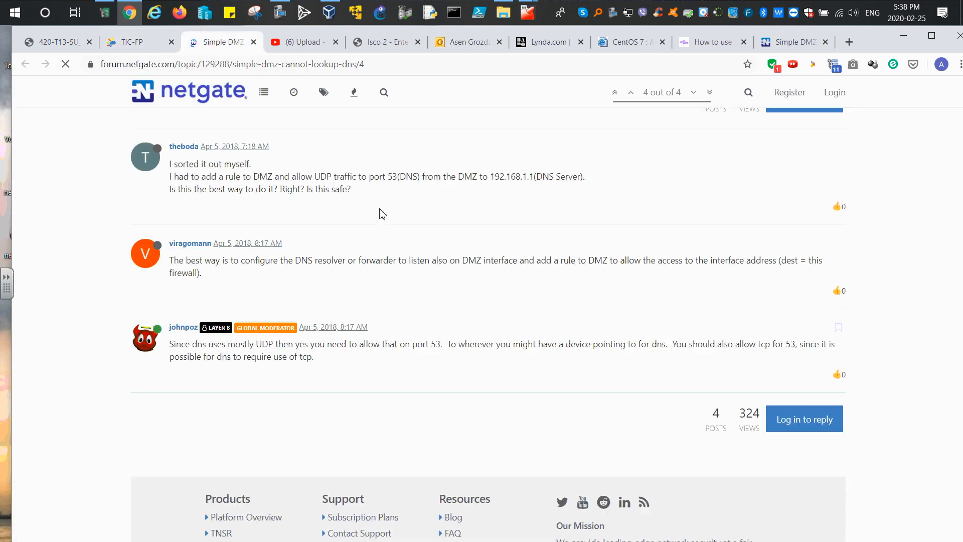
scroll(265, 222, "up", 8)
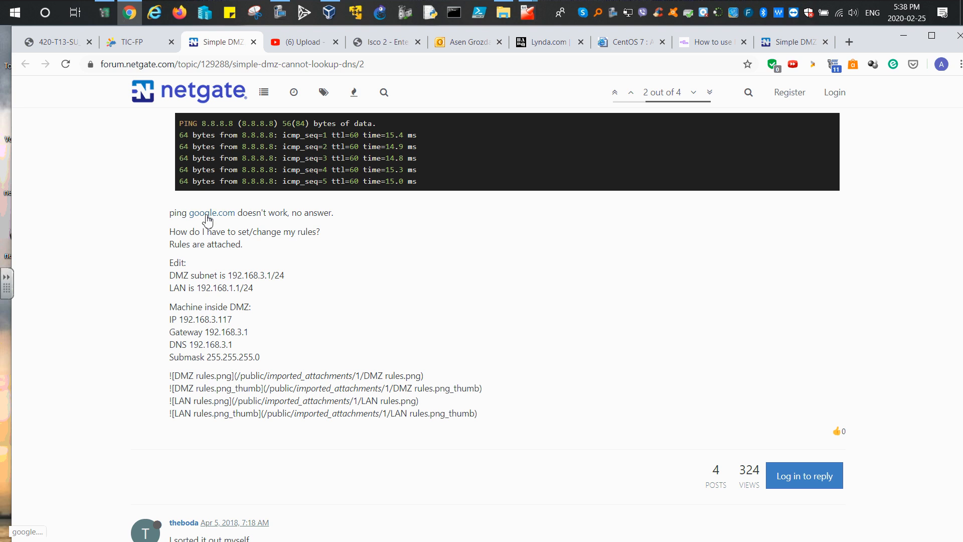
scroll(206, 221, "down", 7)
left_click_drag(171, 165, 361, 194)
left_click(253, 42)
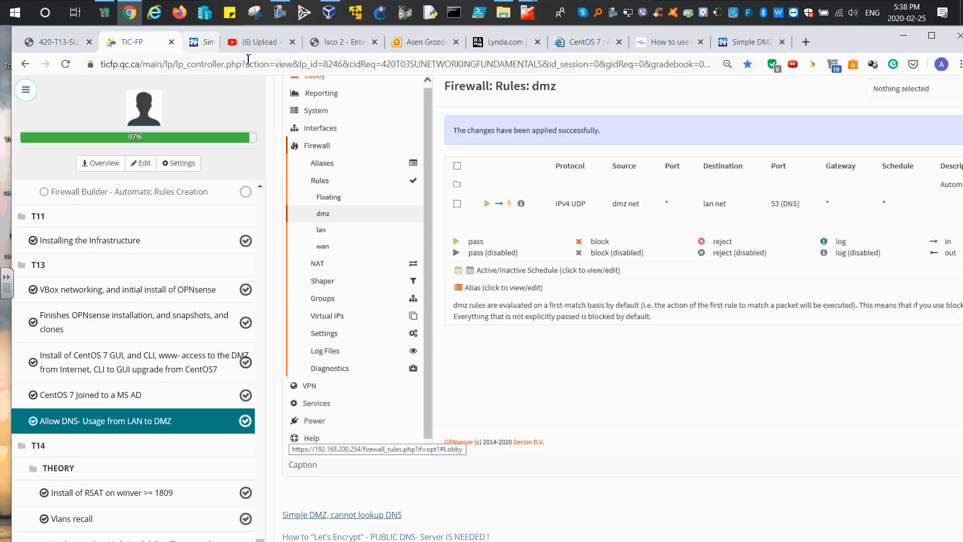
Step: Open the "How to Let's Encrypt - PUBLIC DNS- Server IS NEEDED !" link in a new tab, skim the UpCloud NicTool tutorial, and close the tab
right_click(345, 537)
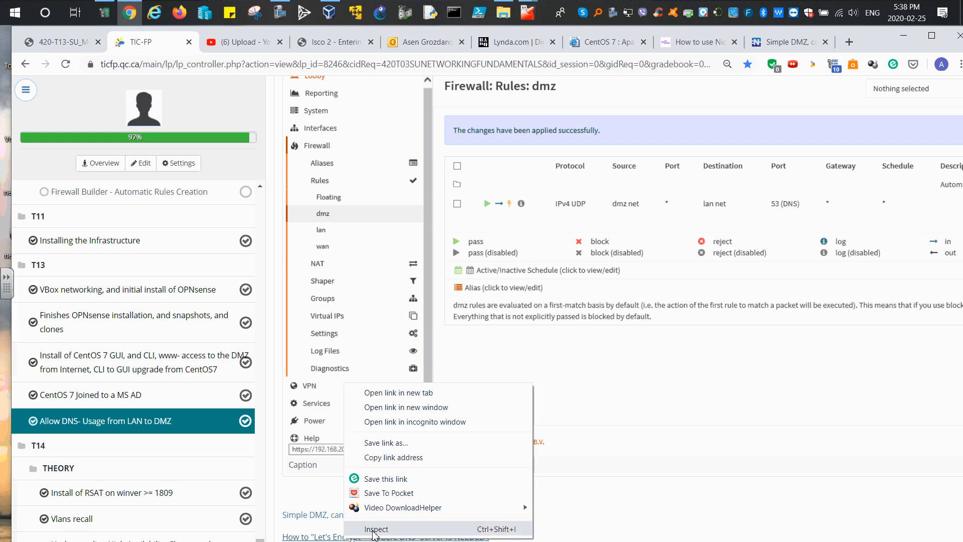
left_click(621, 474)
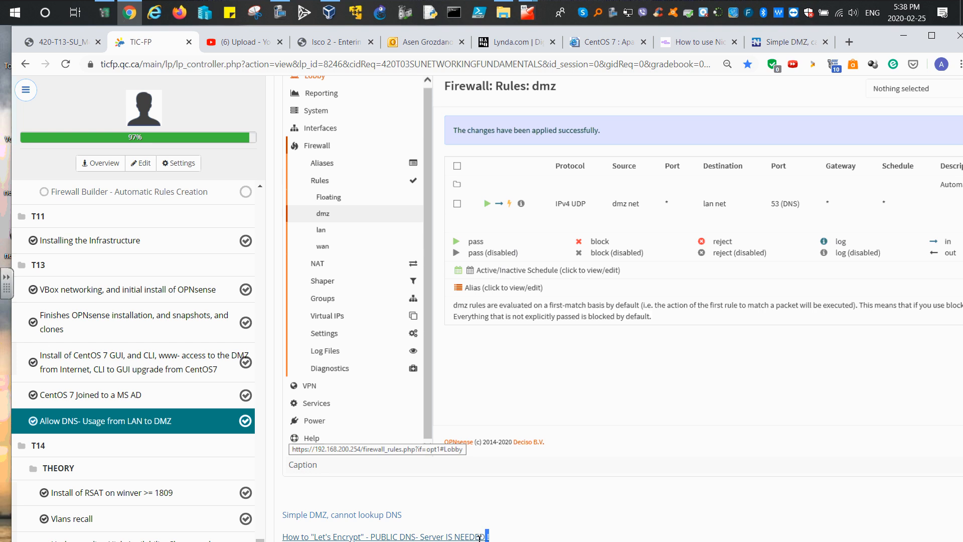
left_click_drag(491, 537, 557, 494)
middle_click(386, 537)
key("ctrl+Tab")
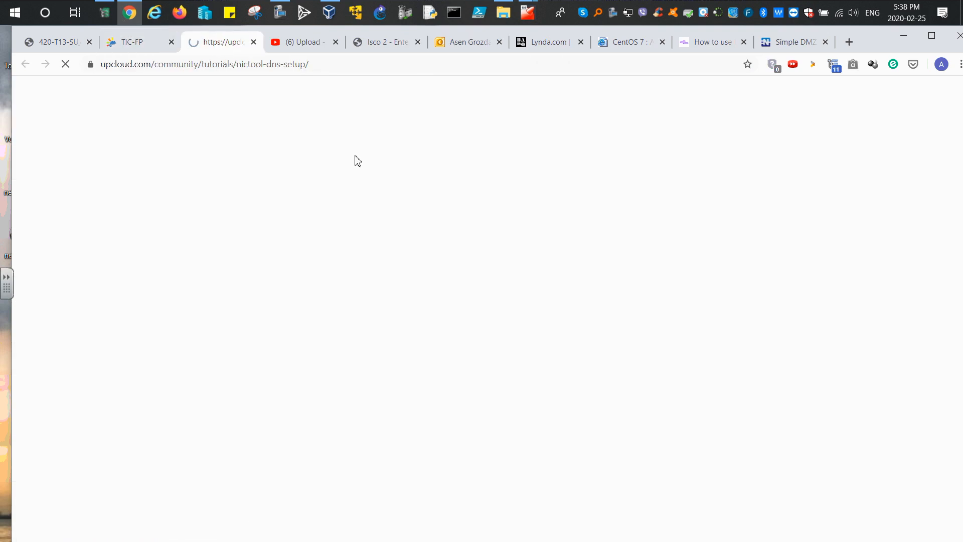
scroll(400, 247, "down", 7)
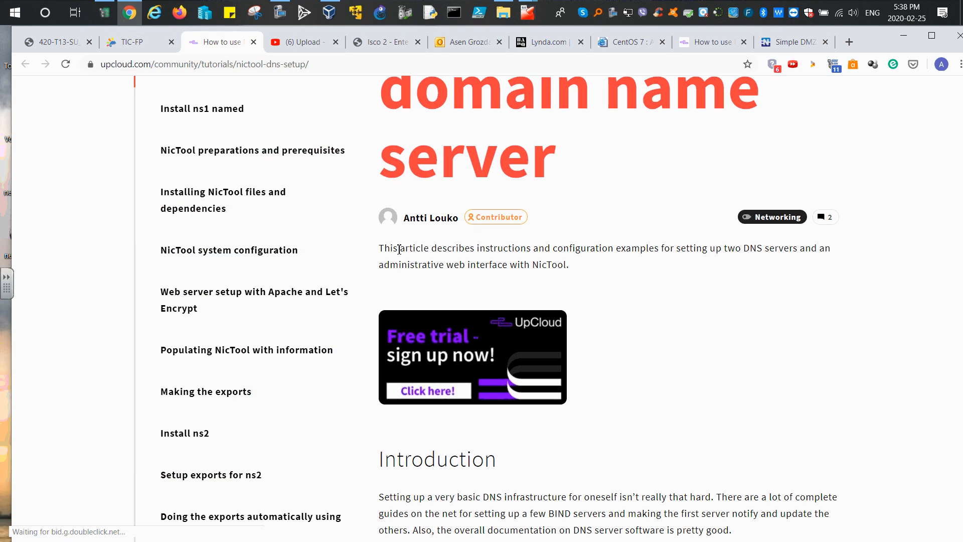
scroll(401, 248, "up", 5)
left_click(253, 44)
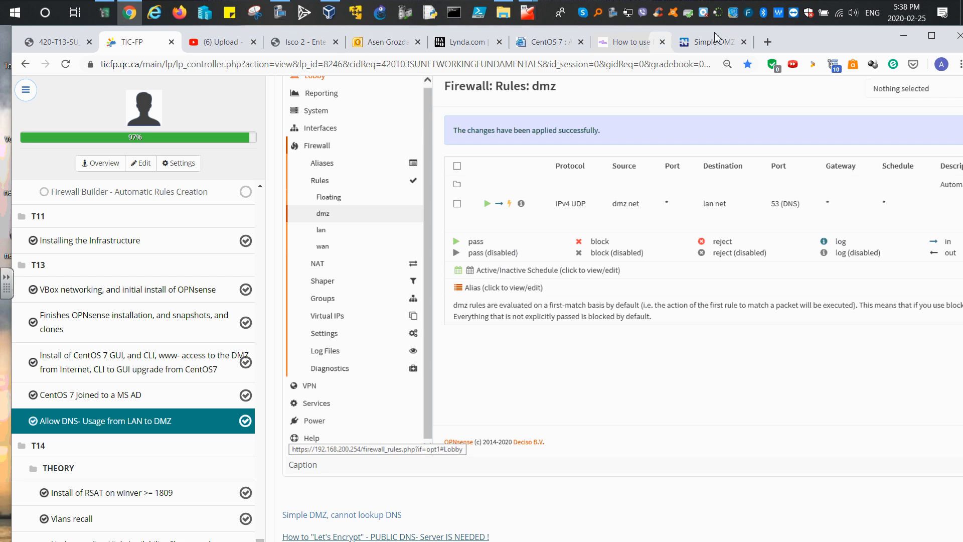
Step: Switch from Chrome to the dc01 virtual machine, minimize its browser and examine the role tiles on the Server Manager dashboard
double_click(807, 36)
key("super+Down")
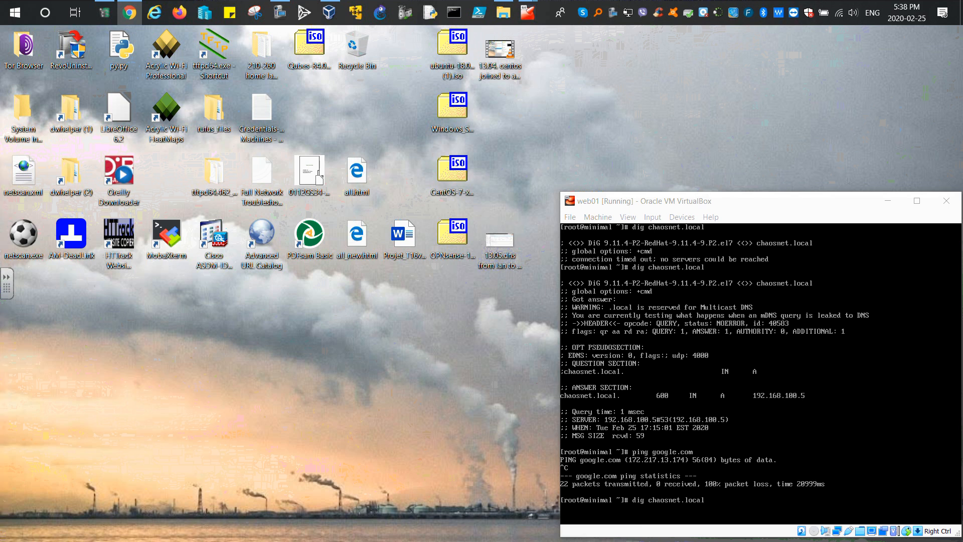
left_click(130, 14)
mouse_move(529, 18)
left_click(451, 77)
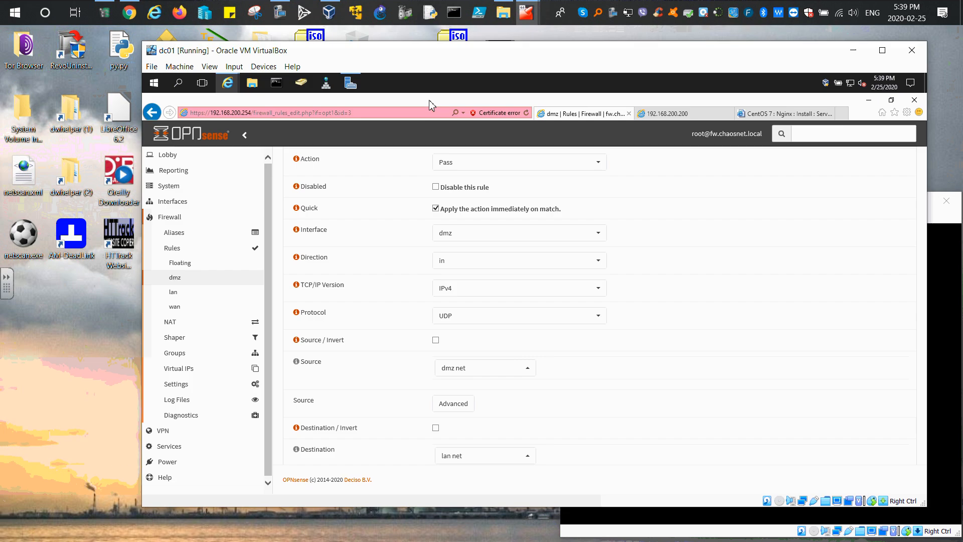
left_click(868, 100)
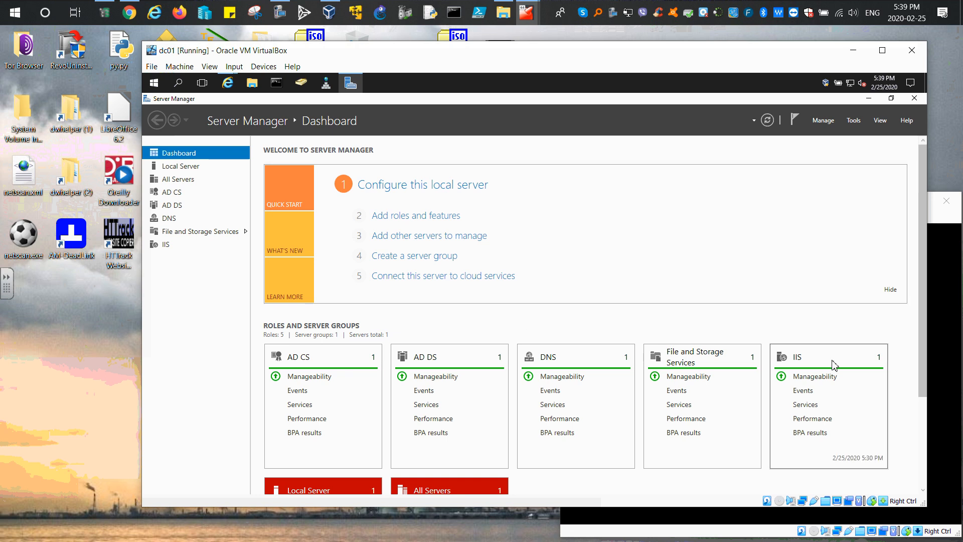
scroll(755, 328, "down", 1)
scroll(752, 327, "down", 4)
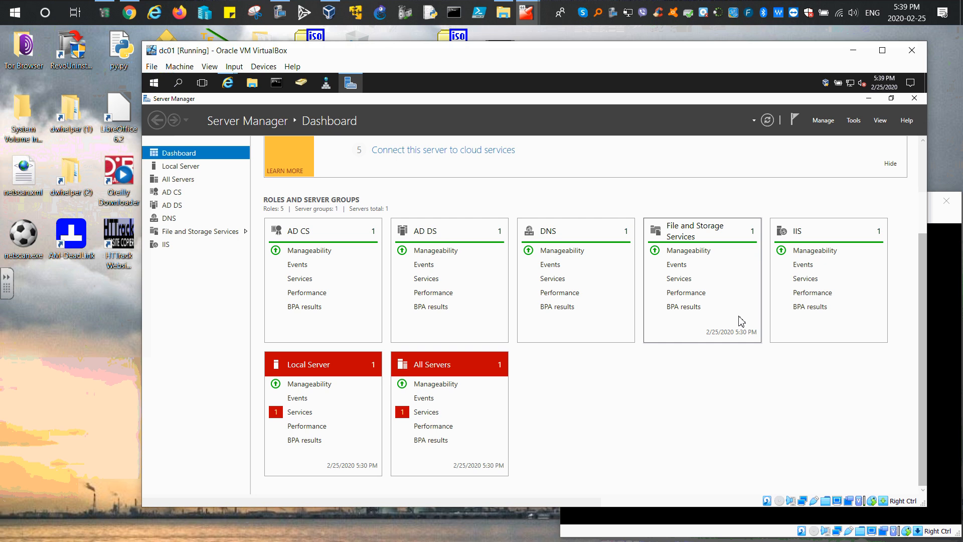
key("alt+Tab")
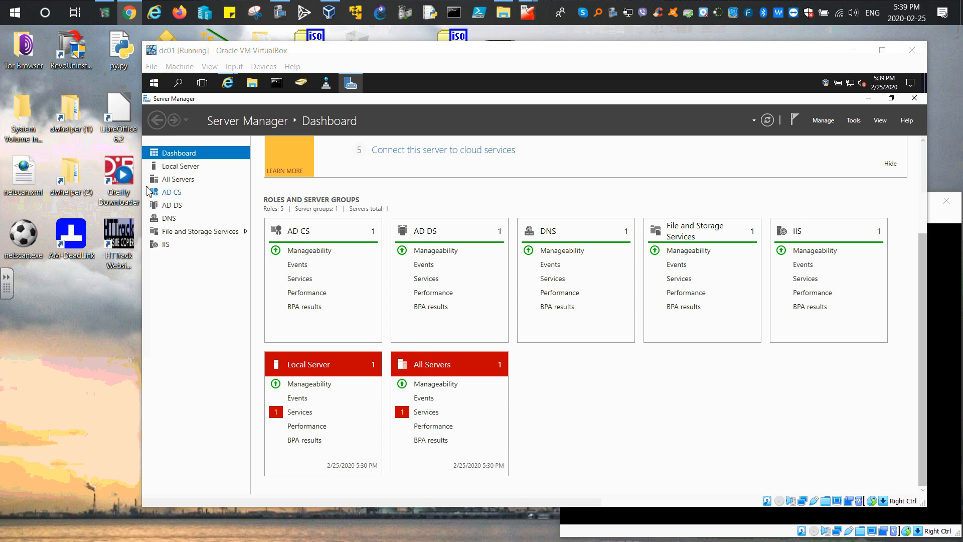
left_click(155, 86)
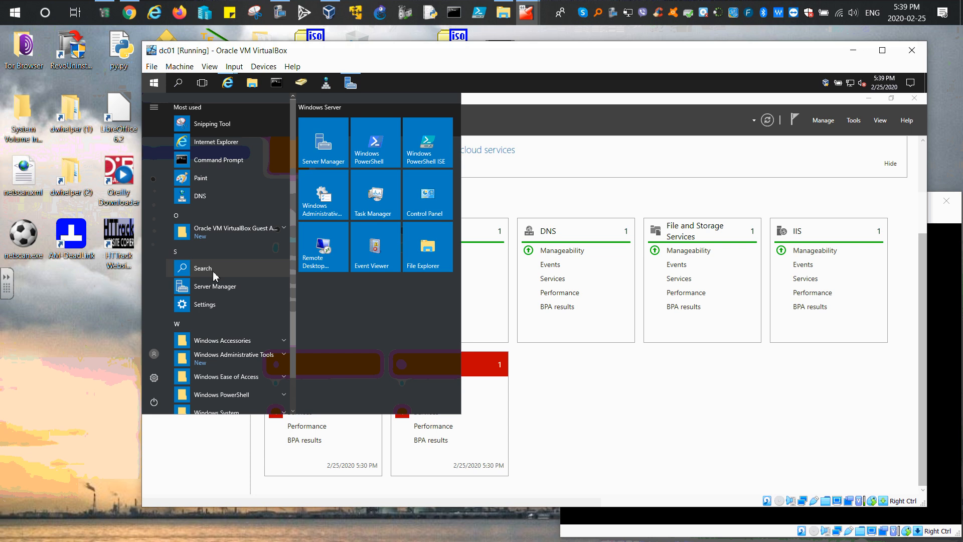
left_click(214, 275)
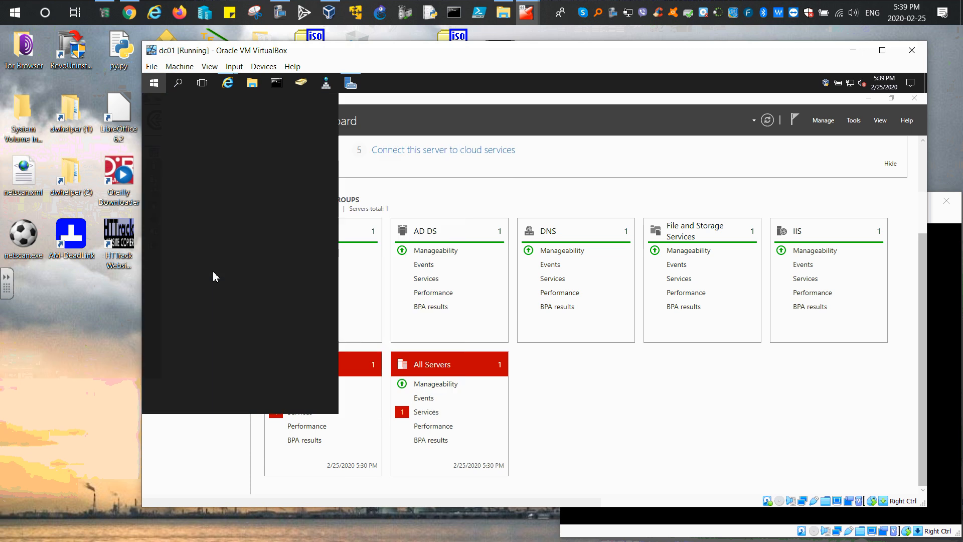
type("ii")
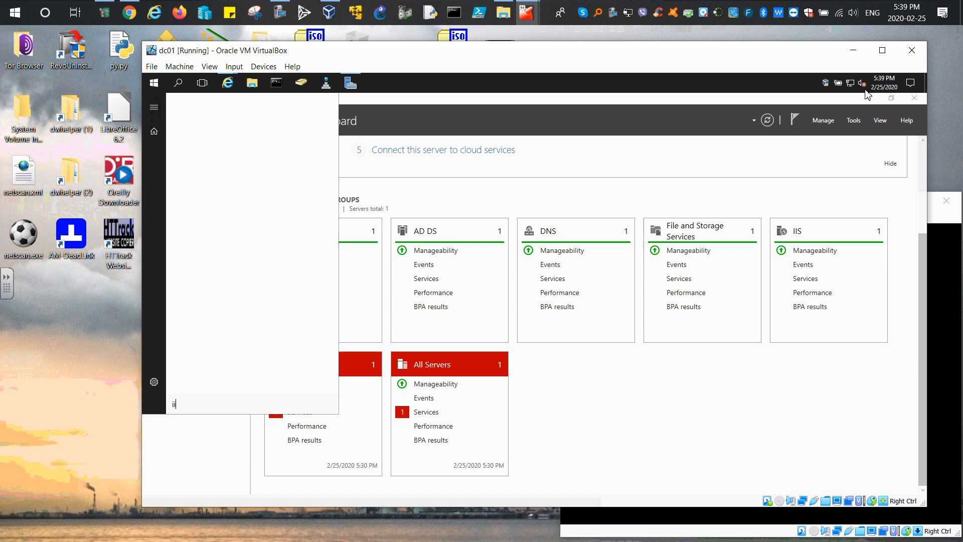
left_click(777, 142)
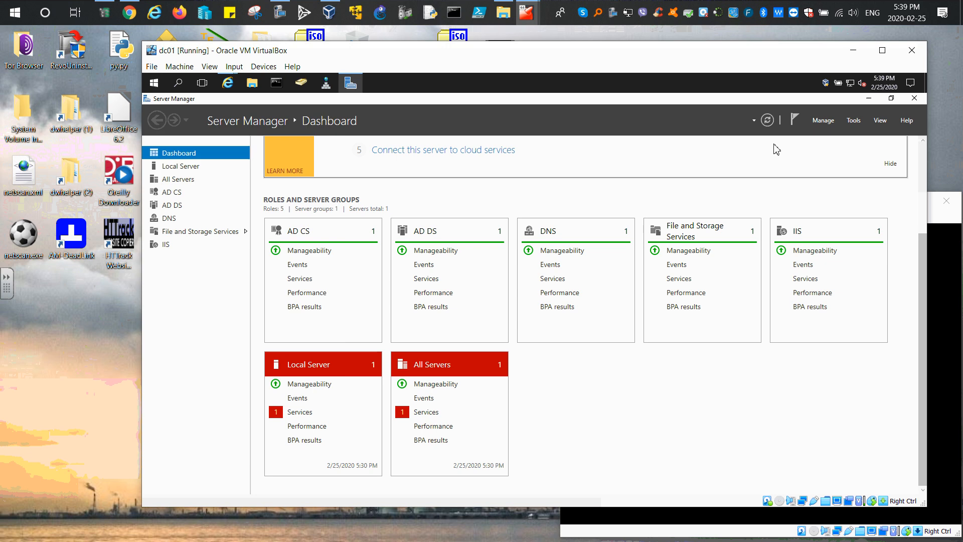
Step: Open Internet Information Services (IIS) Manager from the Server Manager tools on dc01
left_click(854, 121)
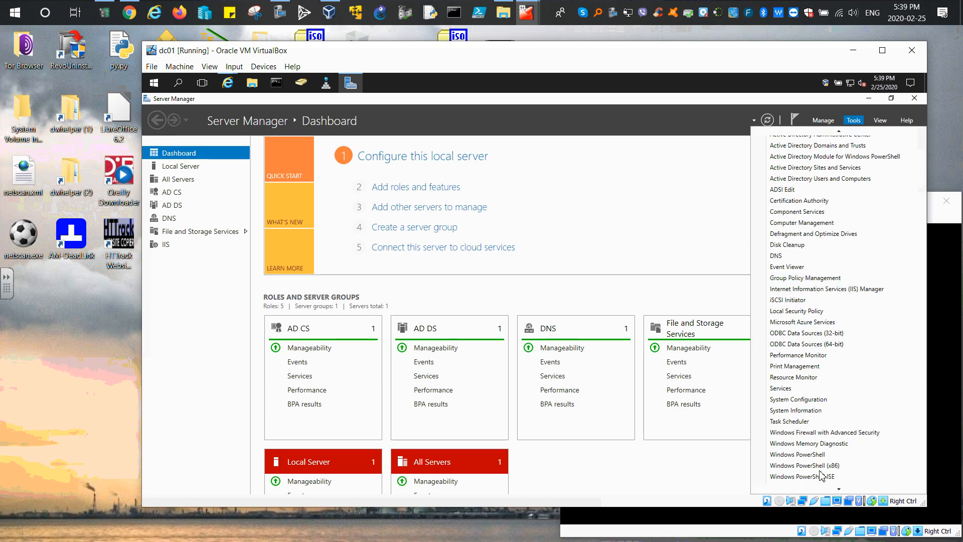
scroll(823, 471, "down", 1)
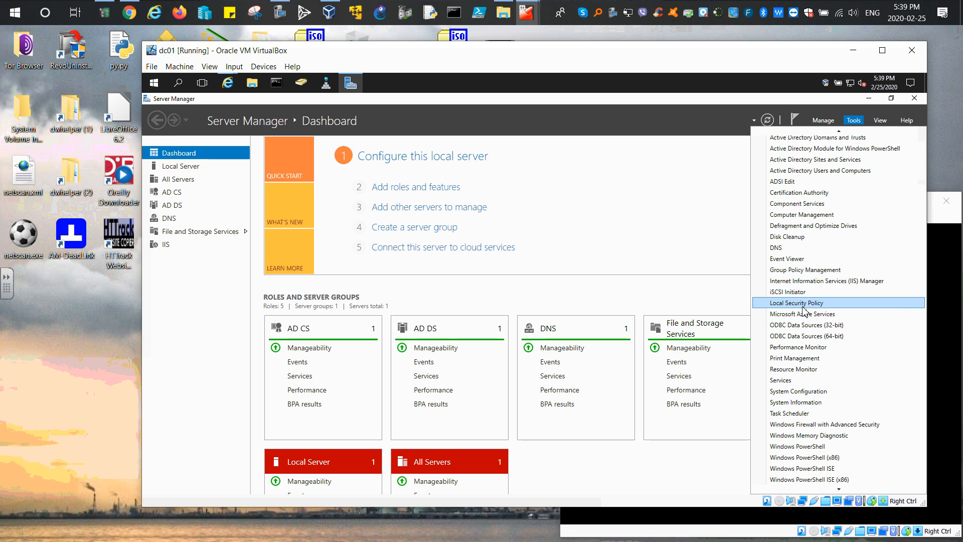
scroll(798, 277, "down", 1)
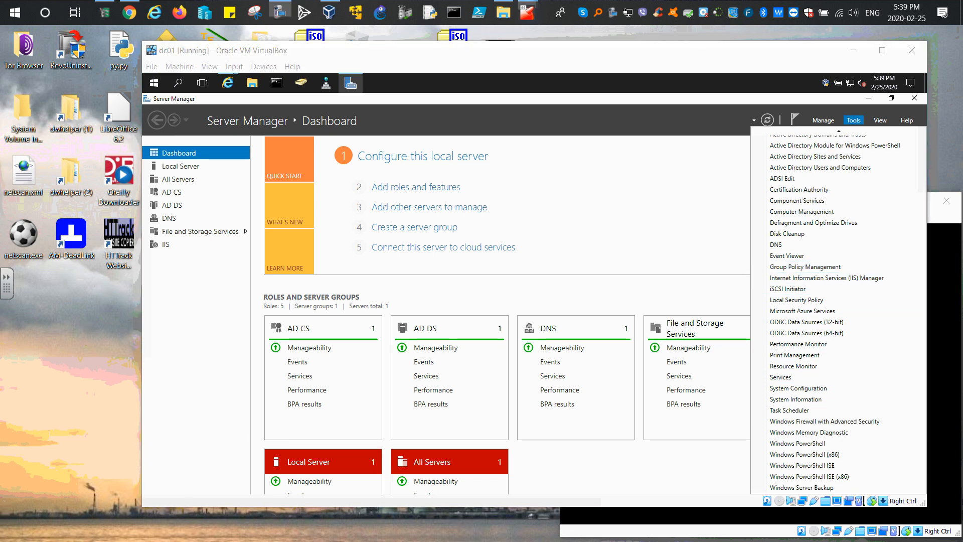
left_click(847, 279)
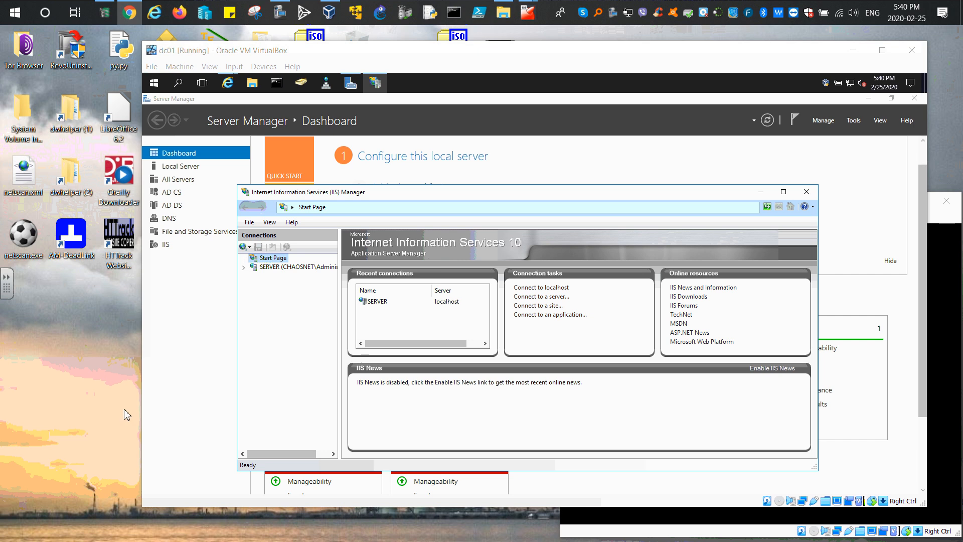
Step: Expand the SERVER connection and its sites in IIS Manager, then select Default Web Site and expand its contents
left_click(245, 274)
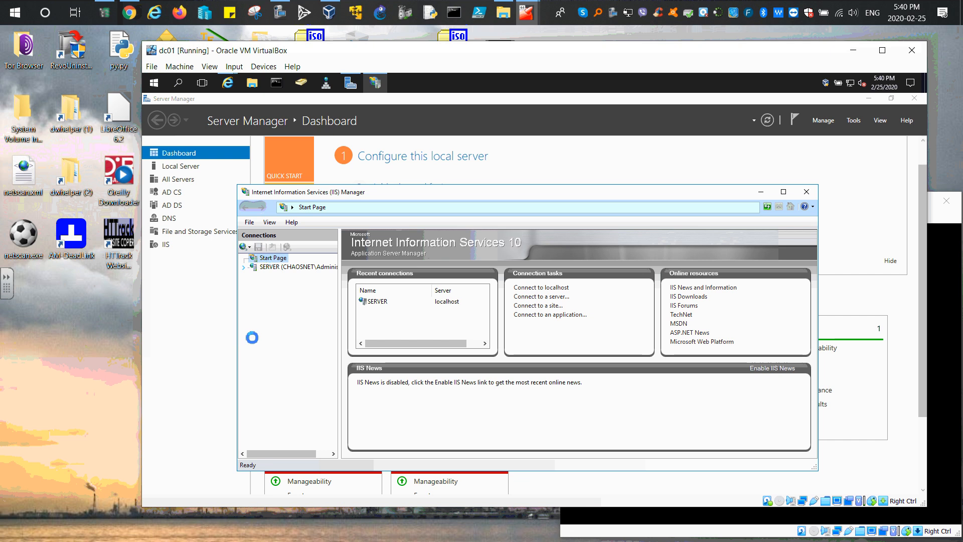
key("Down")
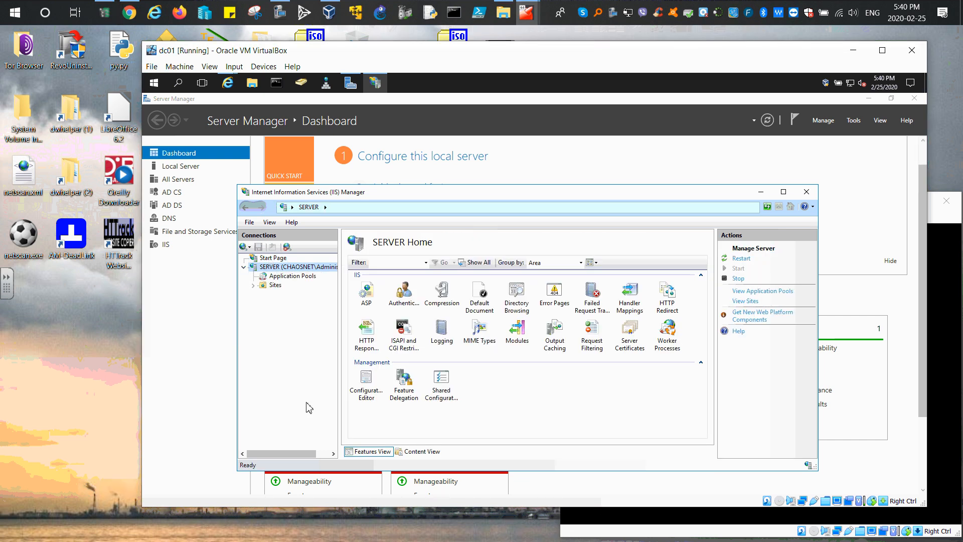
left_click(252, 285)
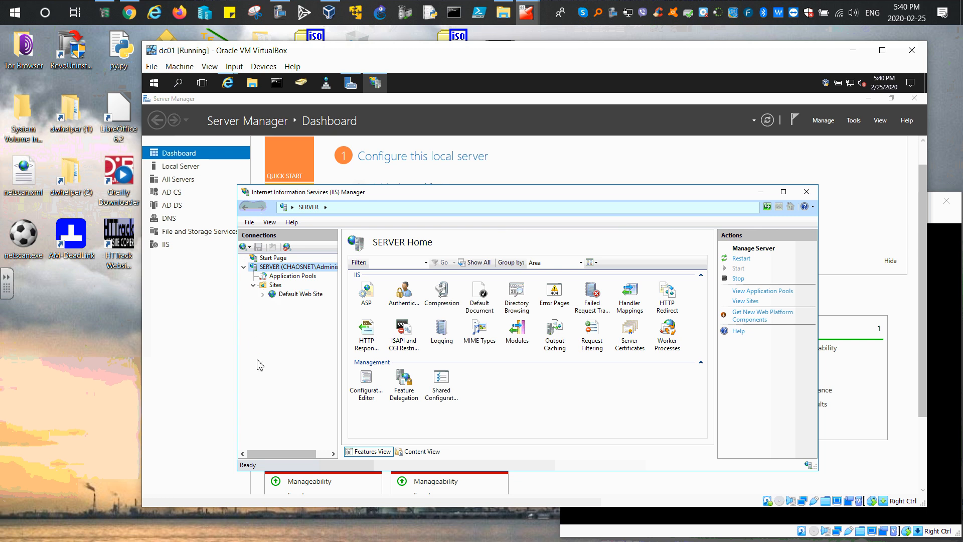
left_click(298, 294)
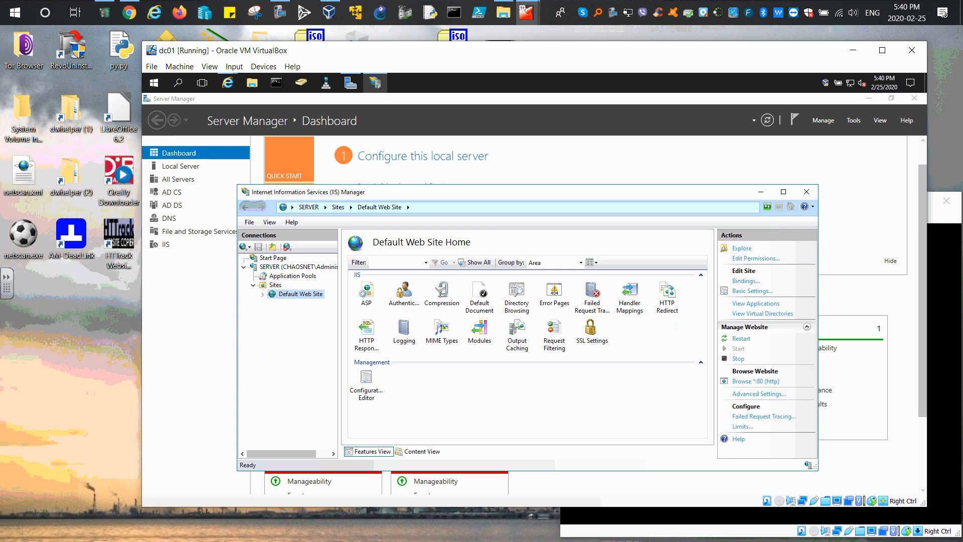
left_click(262, 294)
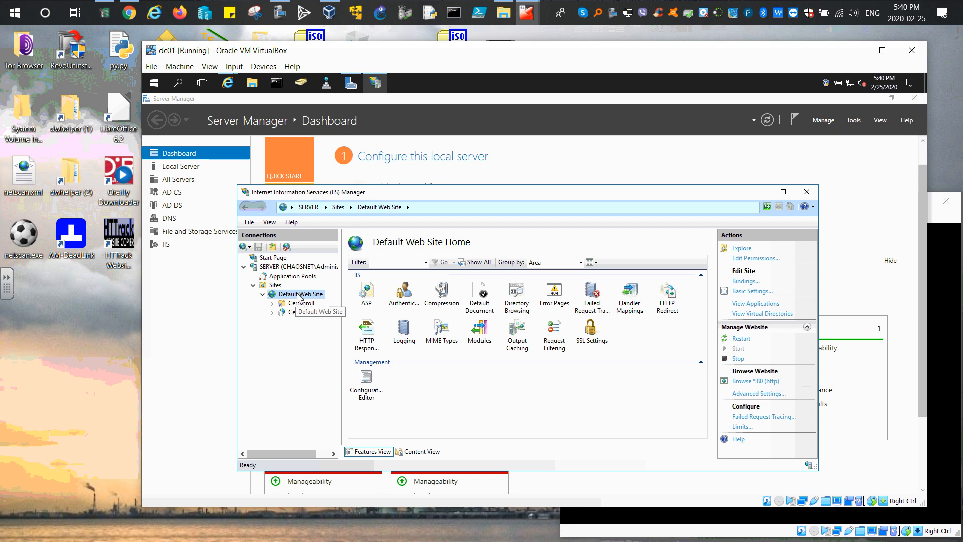
left_click(129, 13)
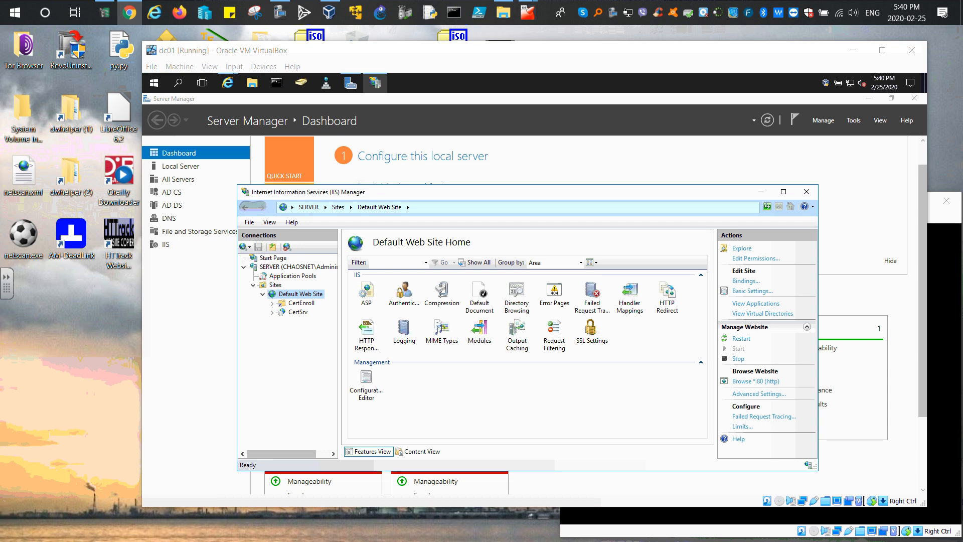
Step: Open the site bindings of Default Web Site and start a new binding of type https on port 443
left_click(748, 283)
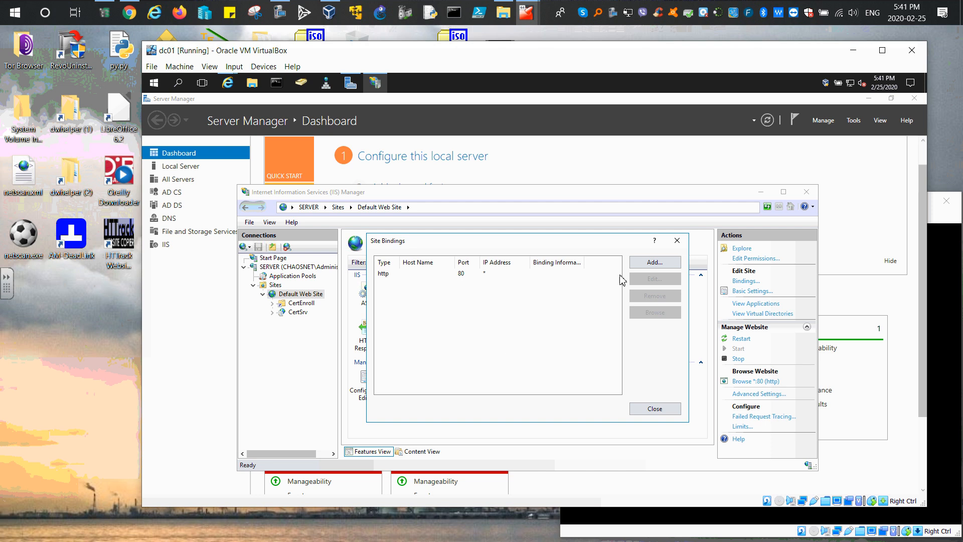
left_click(653, 262)
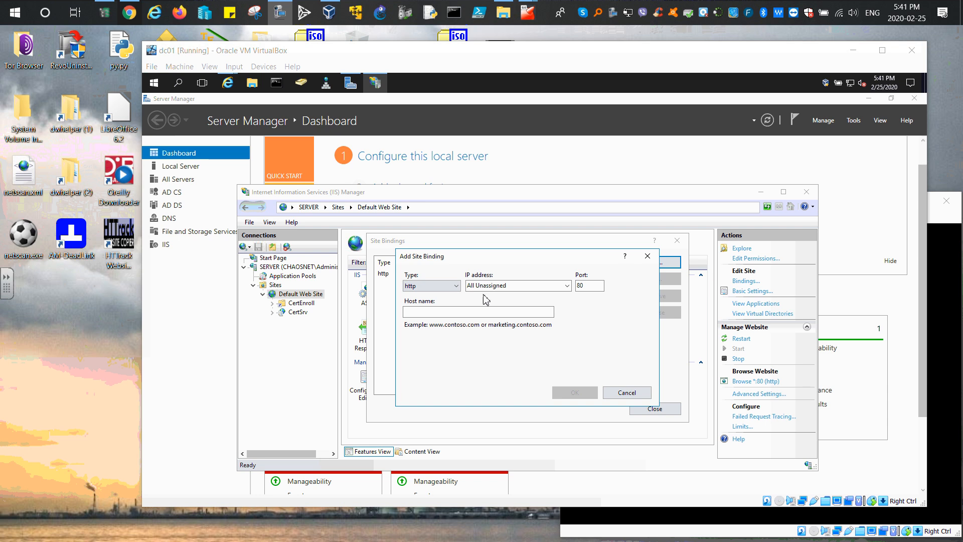
left_click(456, 286)
left_click(424, 302)
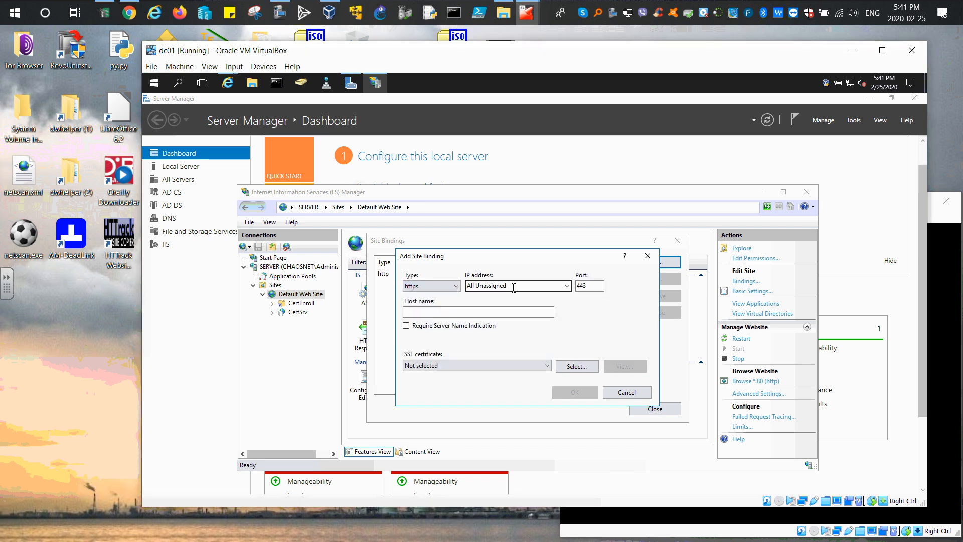
left_click(430, 311)
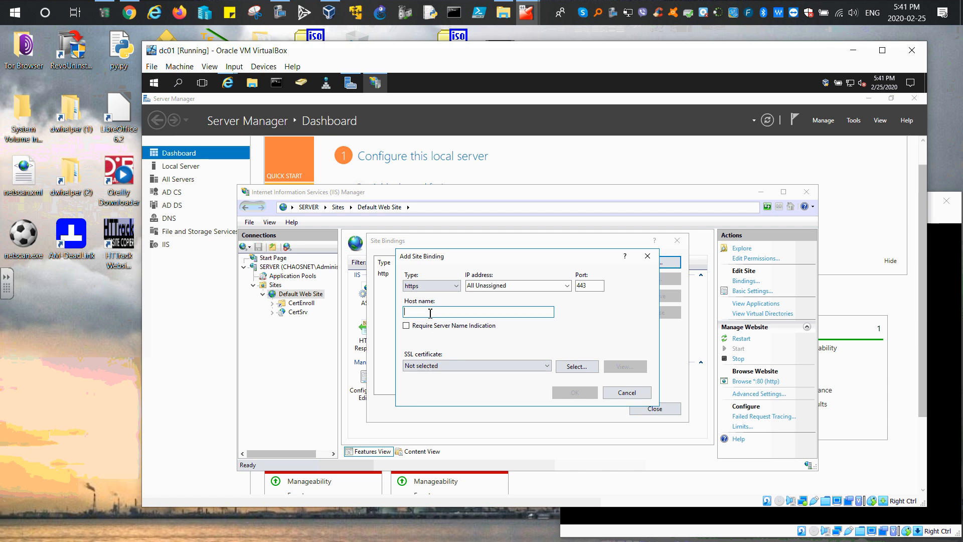
Step: Look up the server's host name by running hostname in the dc01 Command Prompt, and minimize the prompt
left_click(276, 82)
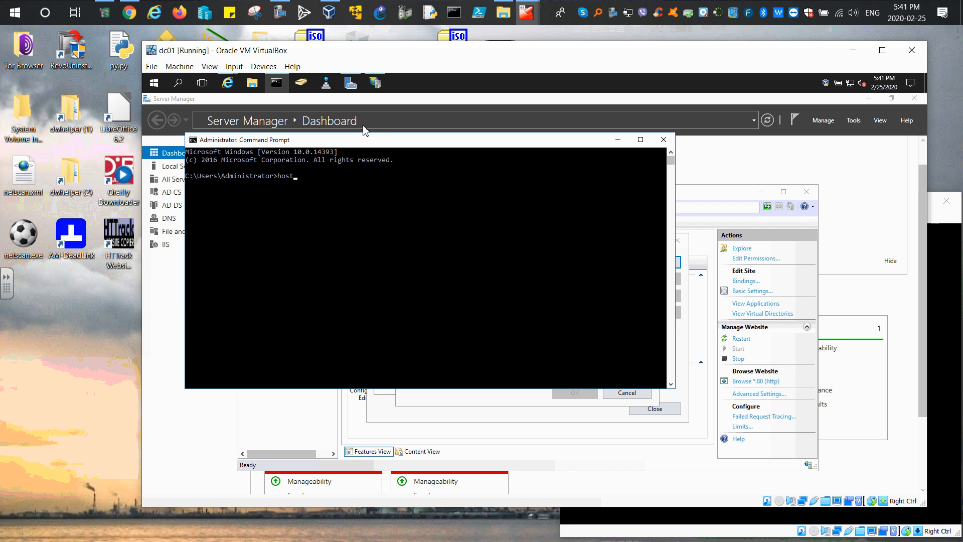
type("hostname")
key("Return")
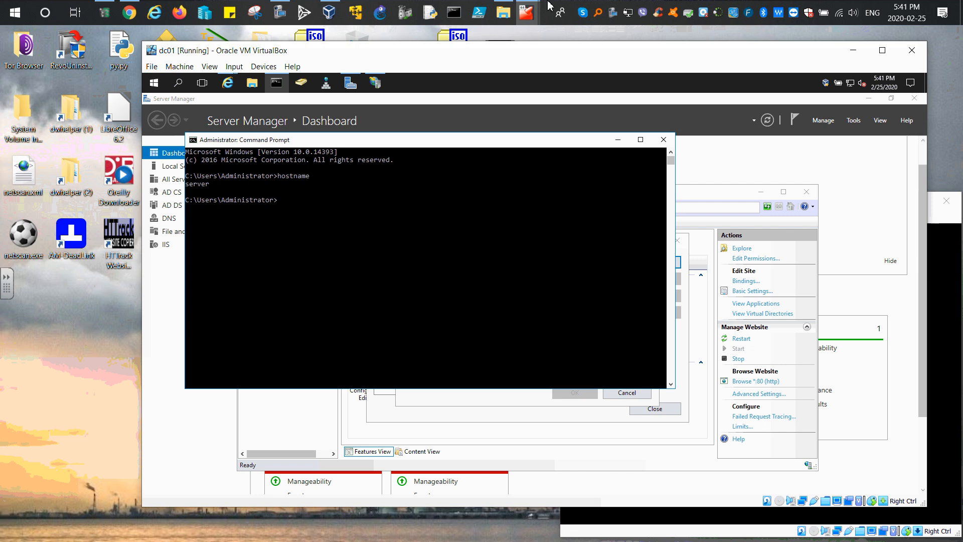
left_click(618, 141)
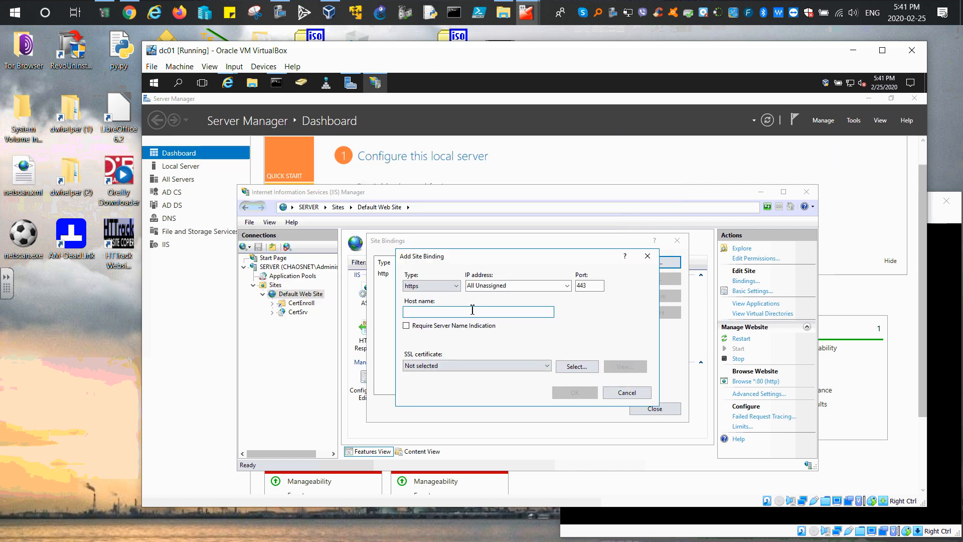
Step: Set the https binding's host name to server.chaosnet.local and choose server.chaosnet.local as its SSL certificate
type("server.")
type("chaosnet.local")
left_click(511, 366)
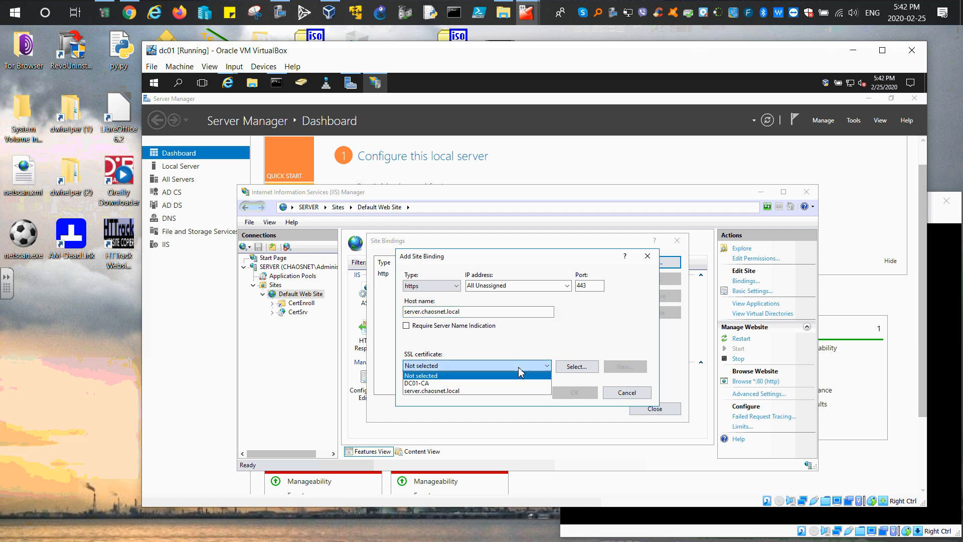
left_click(464, 393)
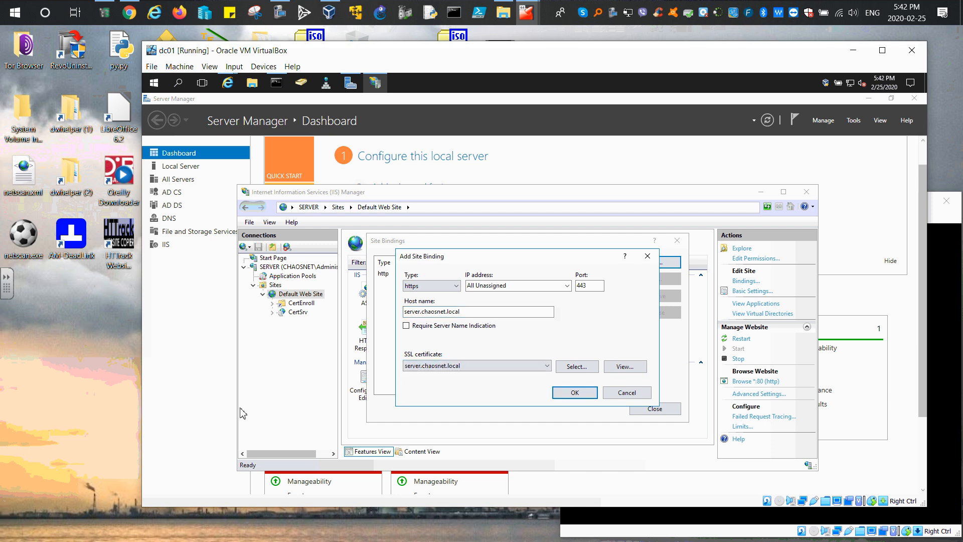
left_click(509, 368)
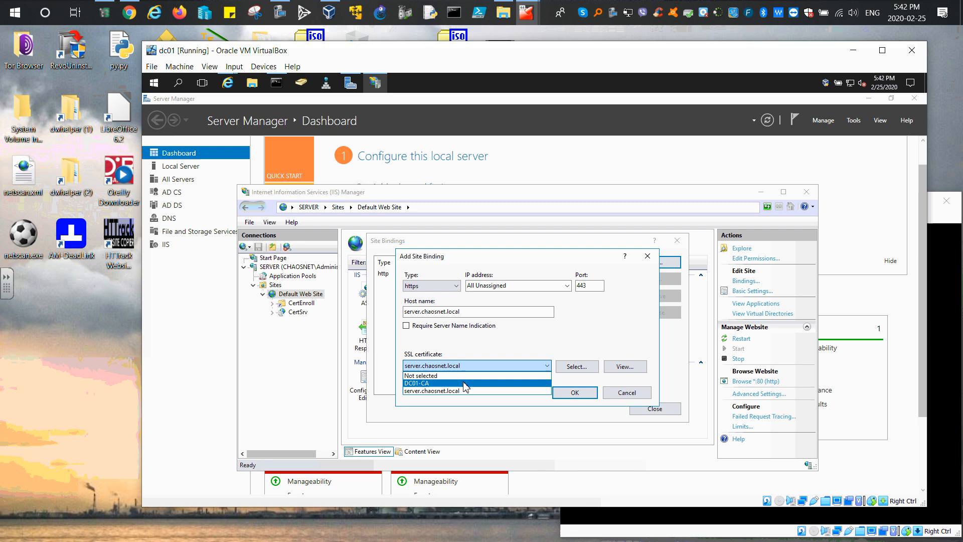
left_click(426, 391)
key("alt+Tab")
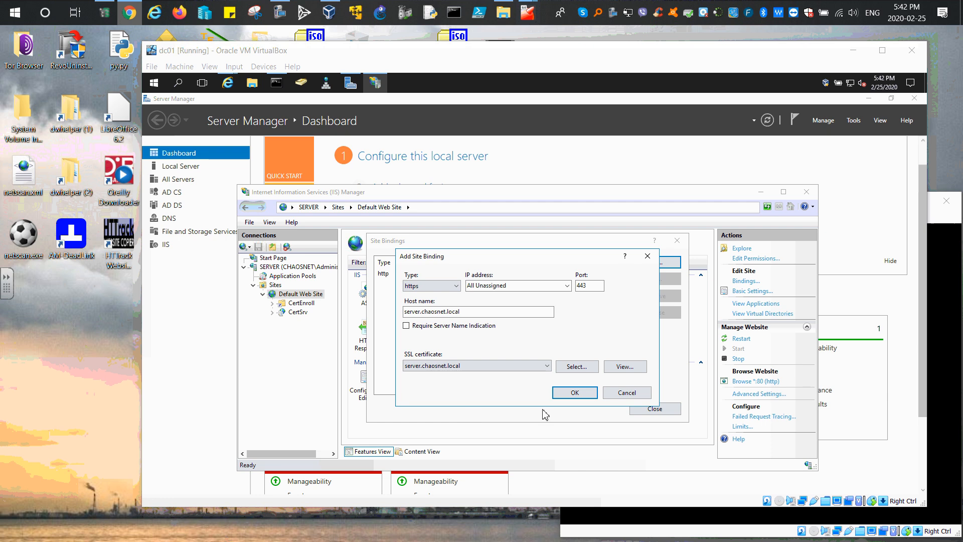
Step: Save the new https binding, widen the Host Name column to read the full name, and close the site bindings
left_click(576, 398)
left_click(575, 393)
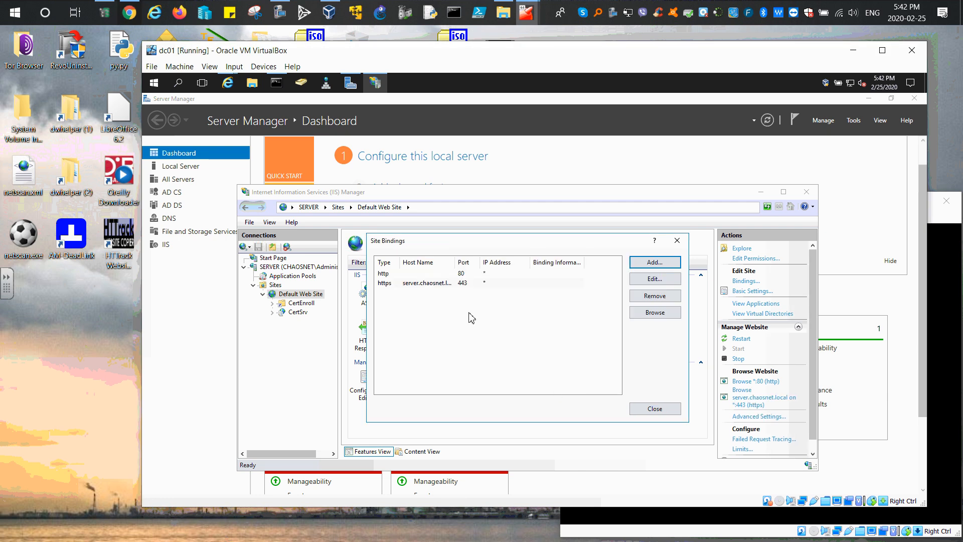
double_click(453, 262)
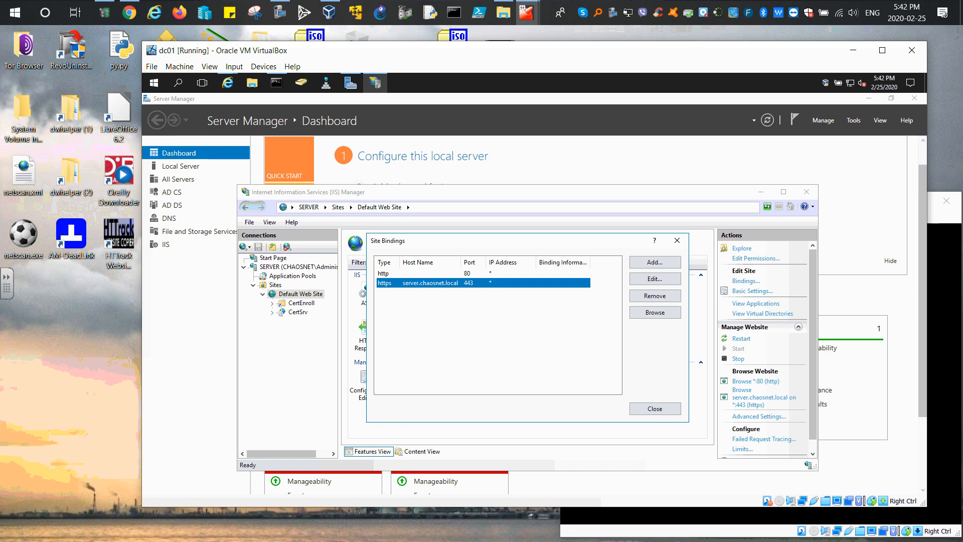
left_click(130, 13)
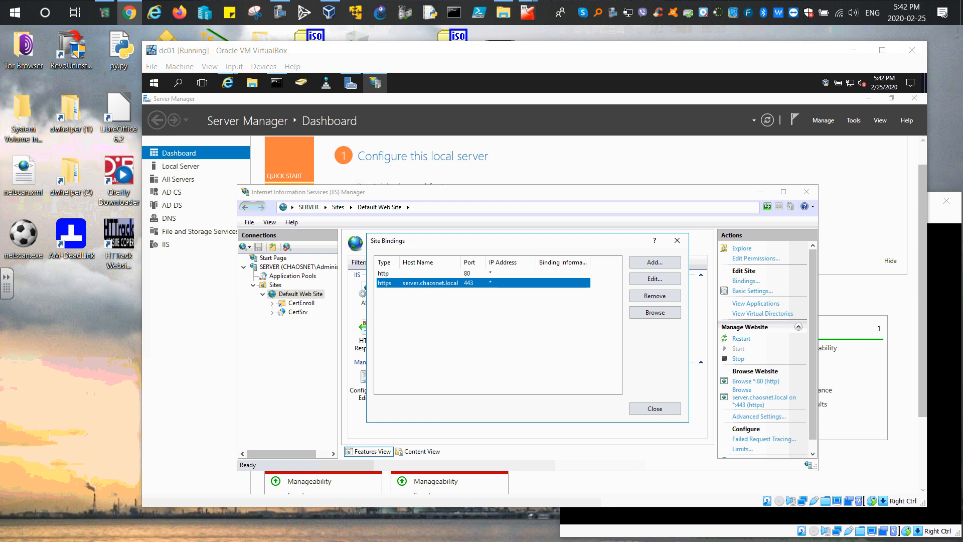
left_click(655, 408)
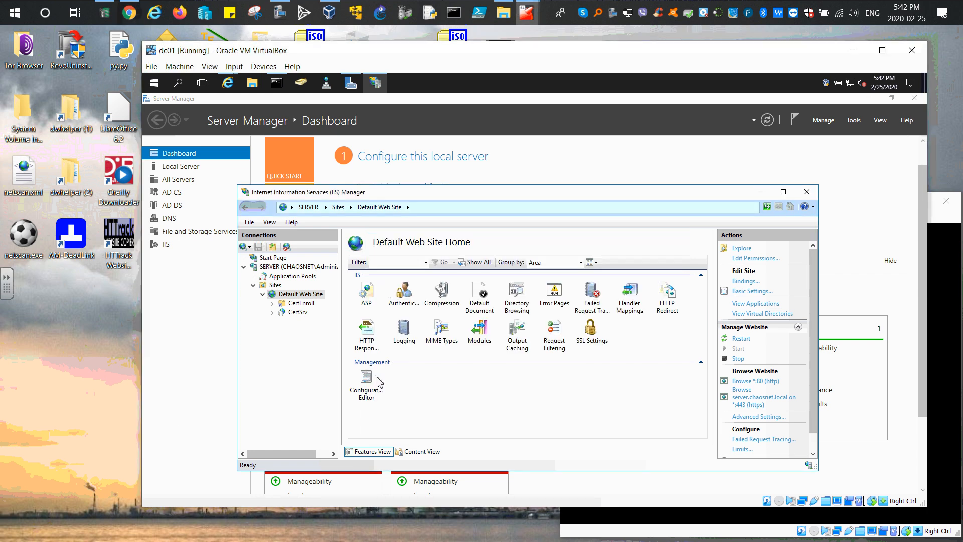
Step: Open the SSL Settings of Default Web Site, turn on Require SSL with client certificates ignored, and apply the change
left_click(592, 334)
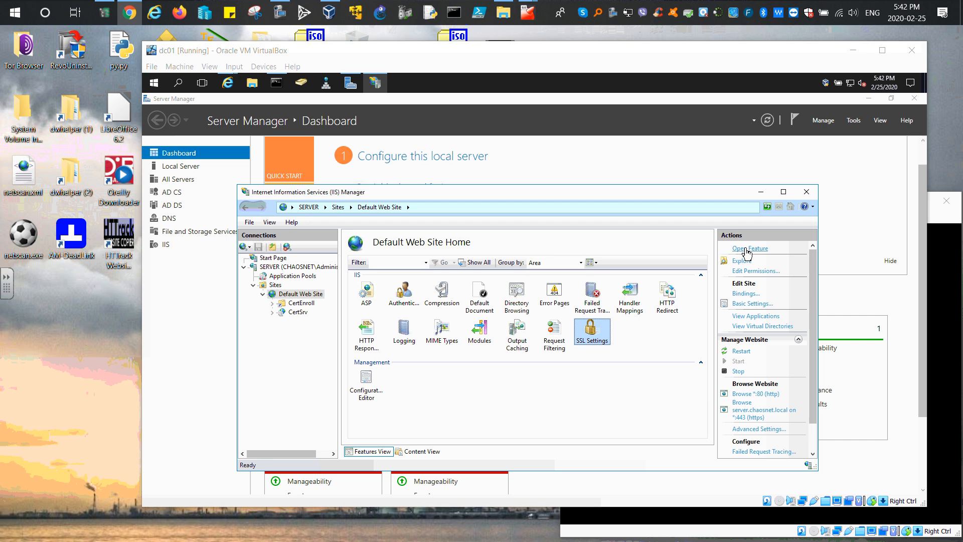
left_click(748, 248)
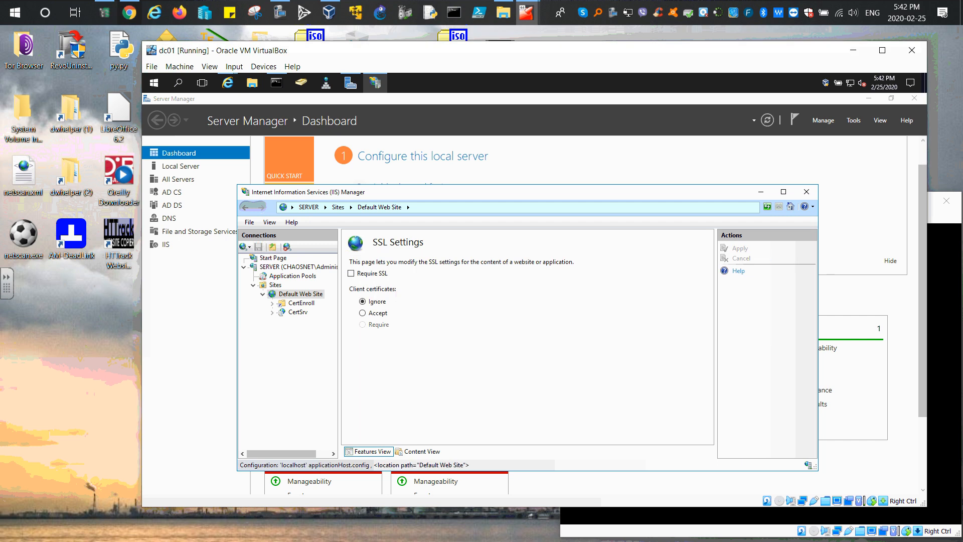
left_click(351, 274)
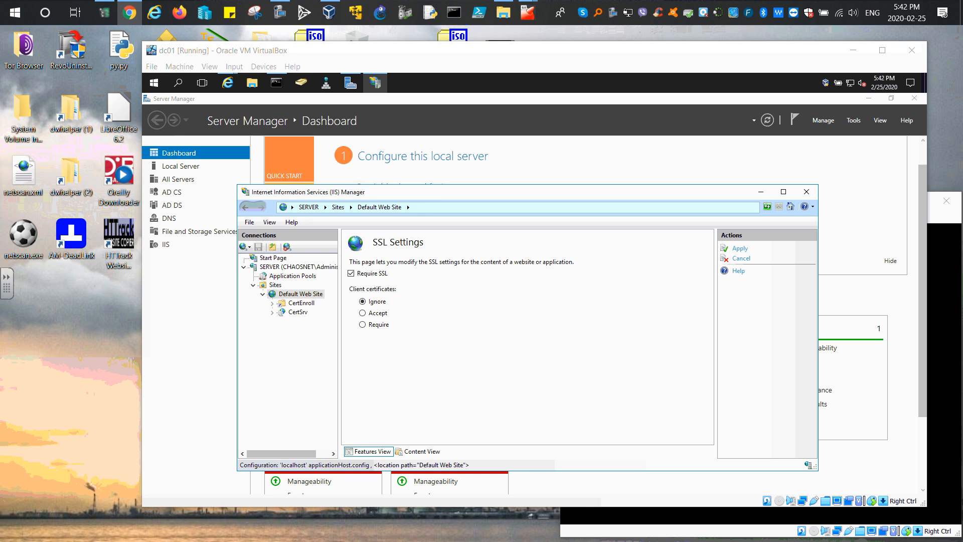
left_click(738, 227)
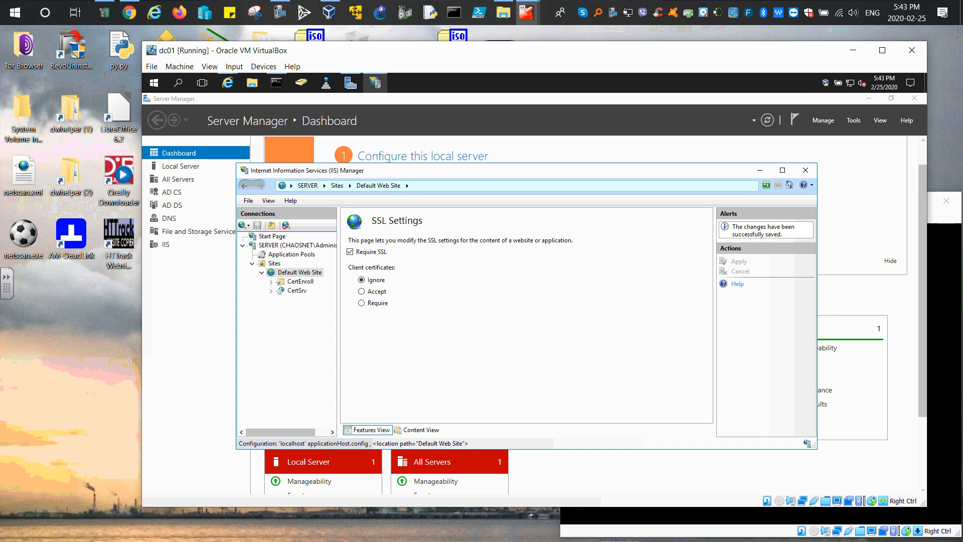
key("alt+Tab")
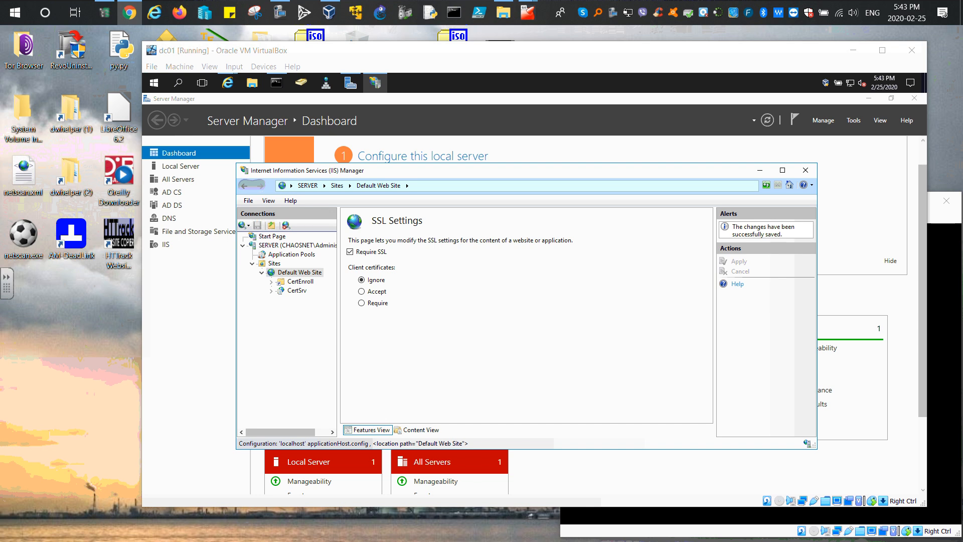
left_click(230, 83)
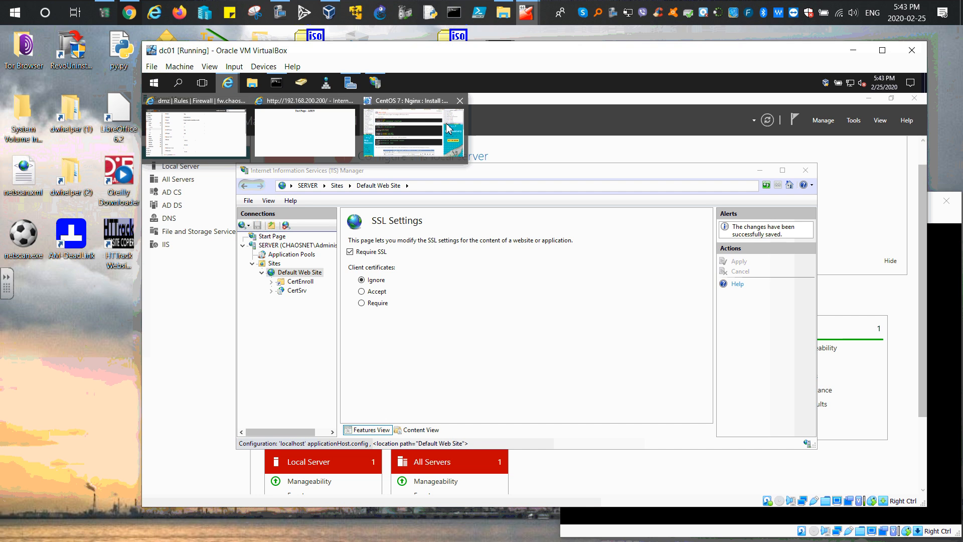
left_click(410, 135)
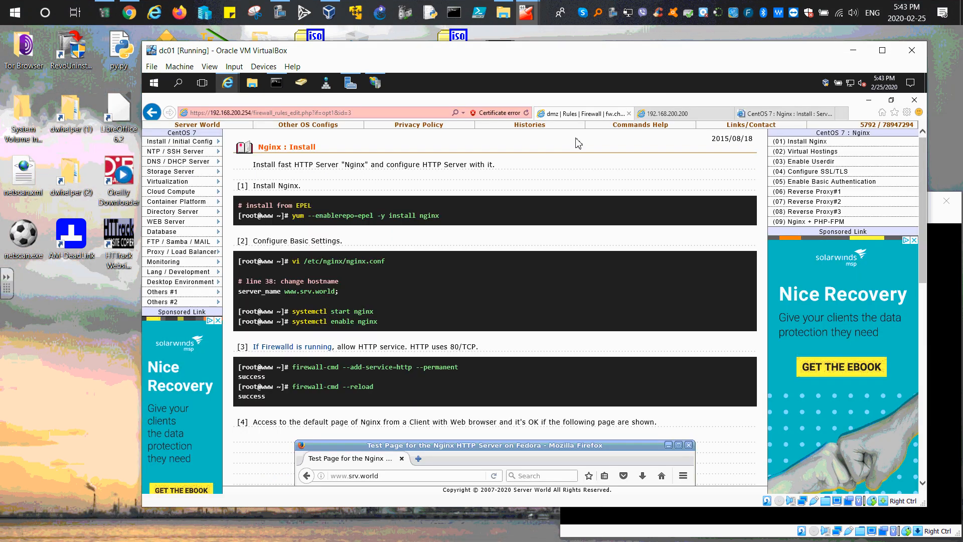
left_click(841, 114)
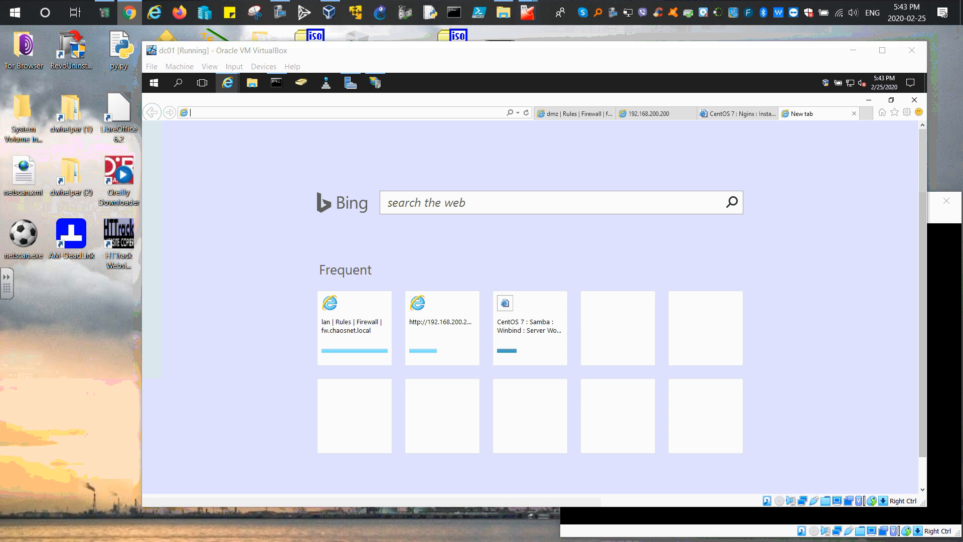
left_click(241, 115)
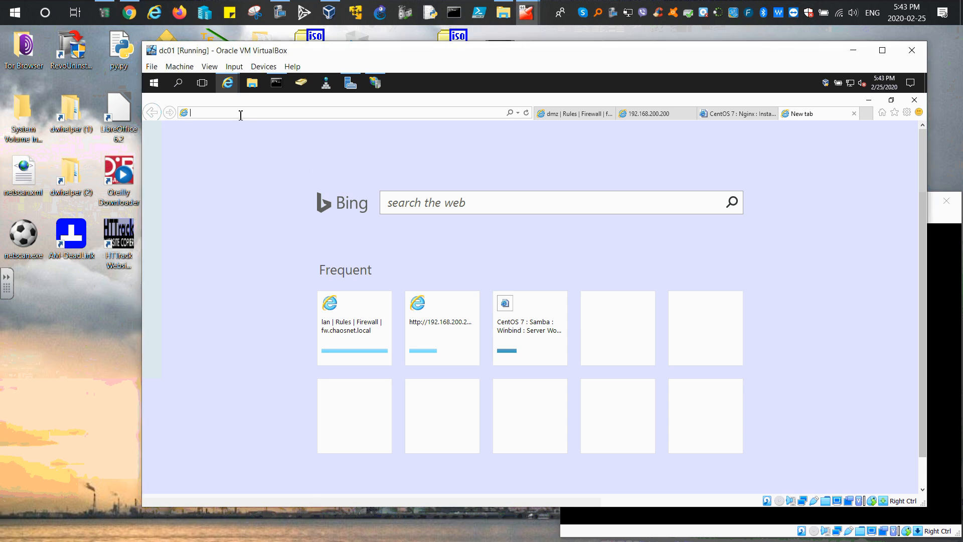
type("ht")
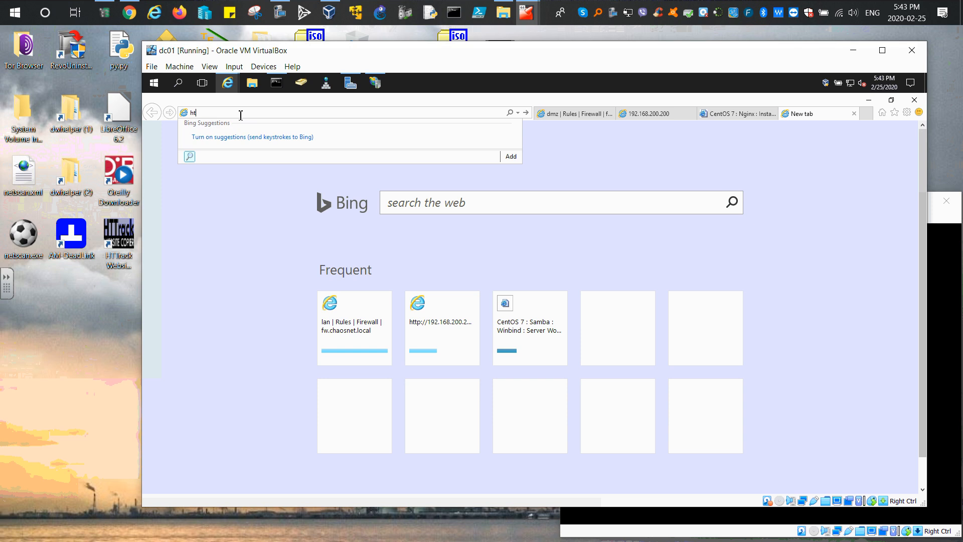
type("pp://server.chaosnet.local")
key("Return")
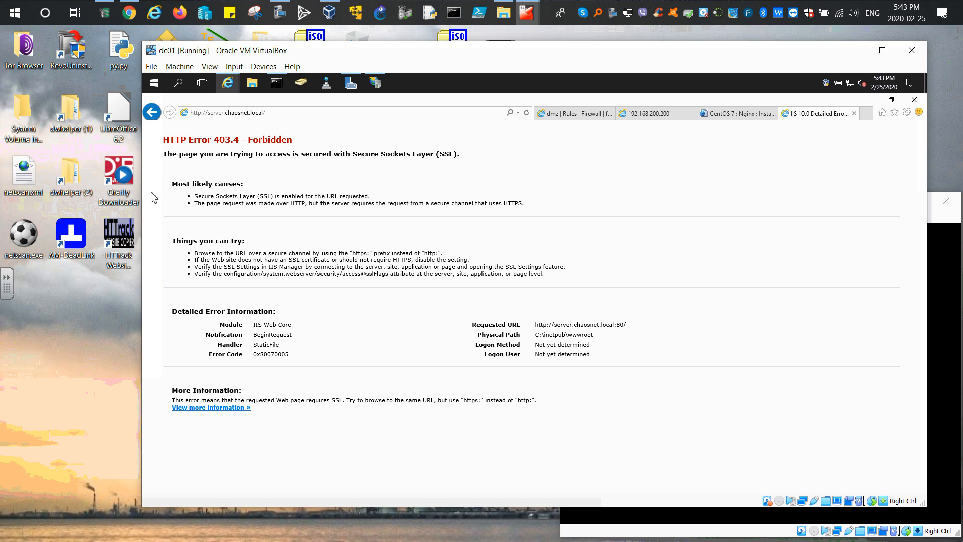
left_click(129, 13)
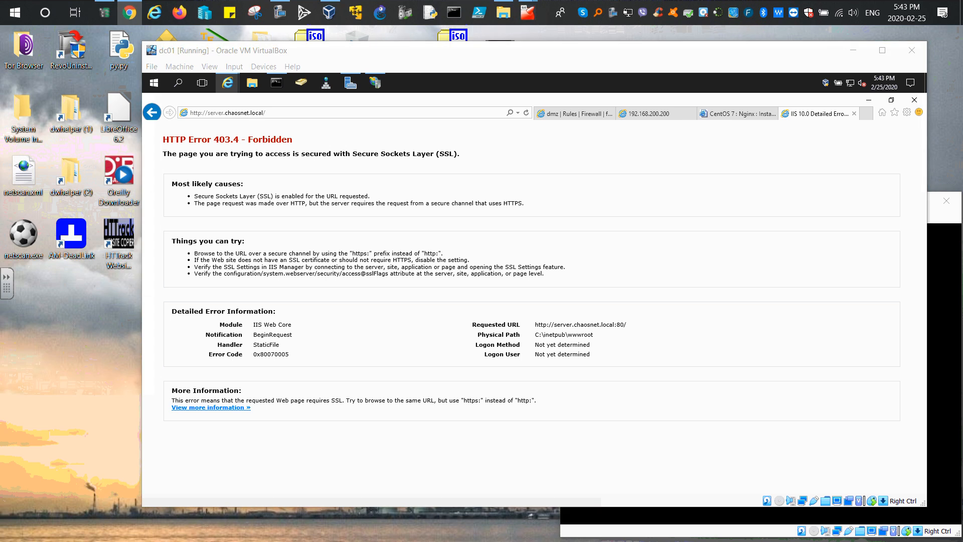
left_click(204, 113)
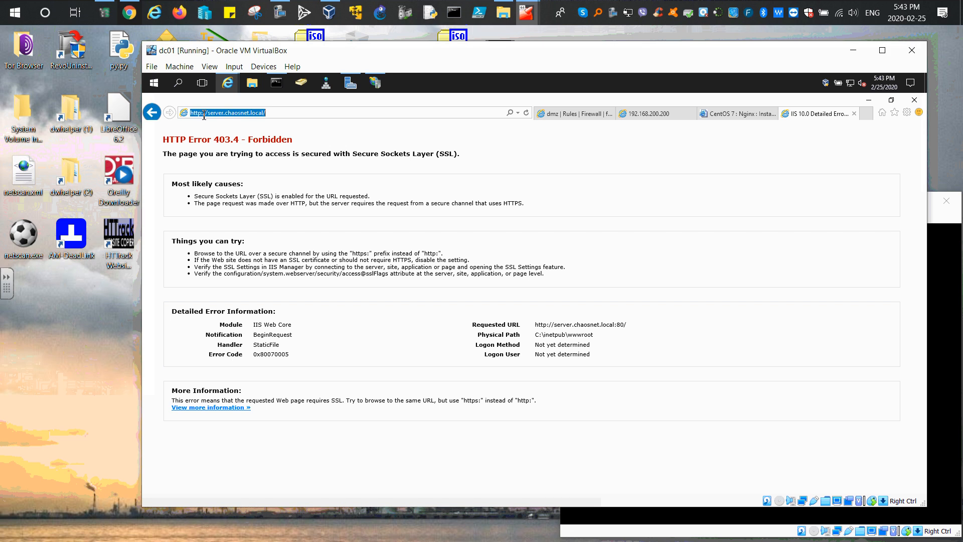
left_click(202, 113)
type("s")
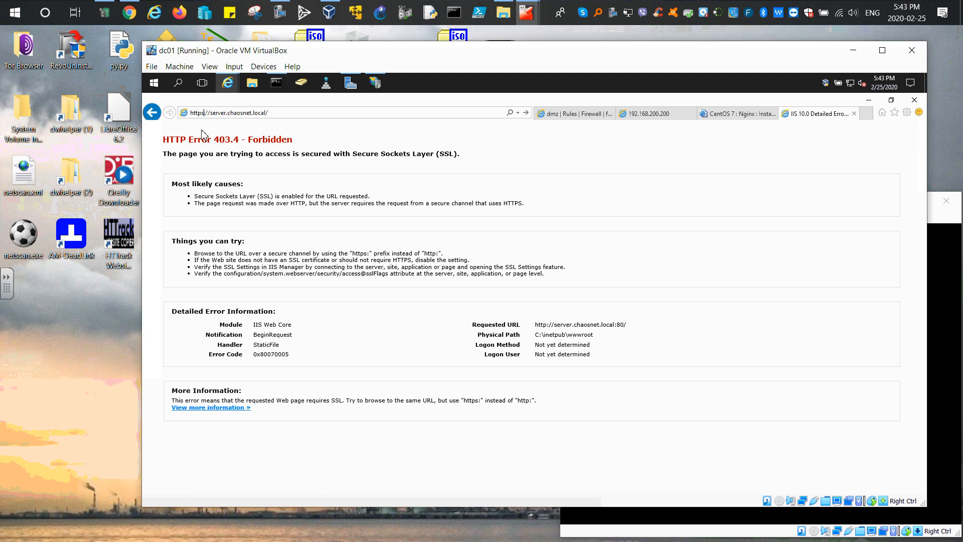
key("Return")
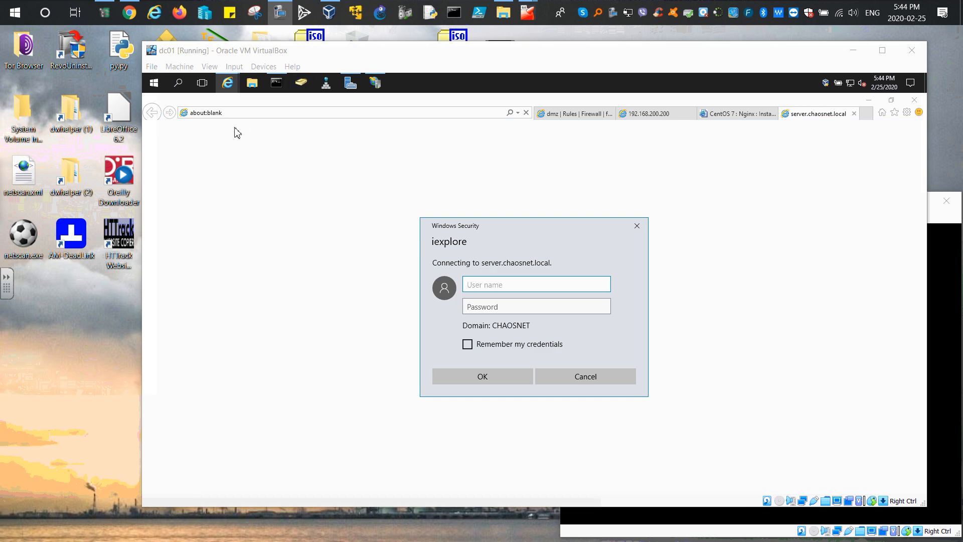
Step: Sign in to server.chaosnet.local as administrator by entering the user name and the account password
left_click_drag(499, 237, 471, 220)
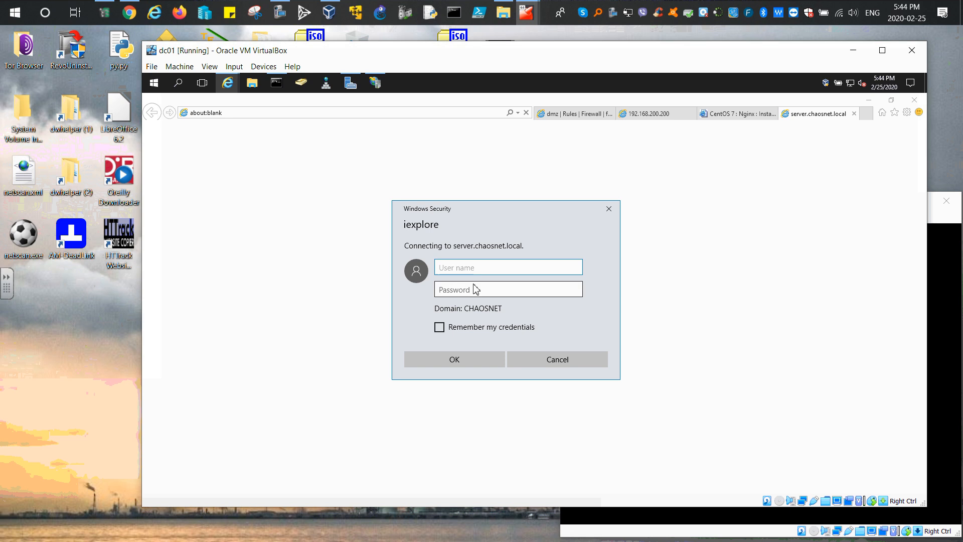
type("administrato")
key("BackSpace")
type("tor")
left_click(476, 289)
type("•••••••")
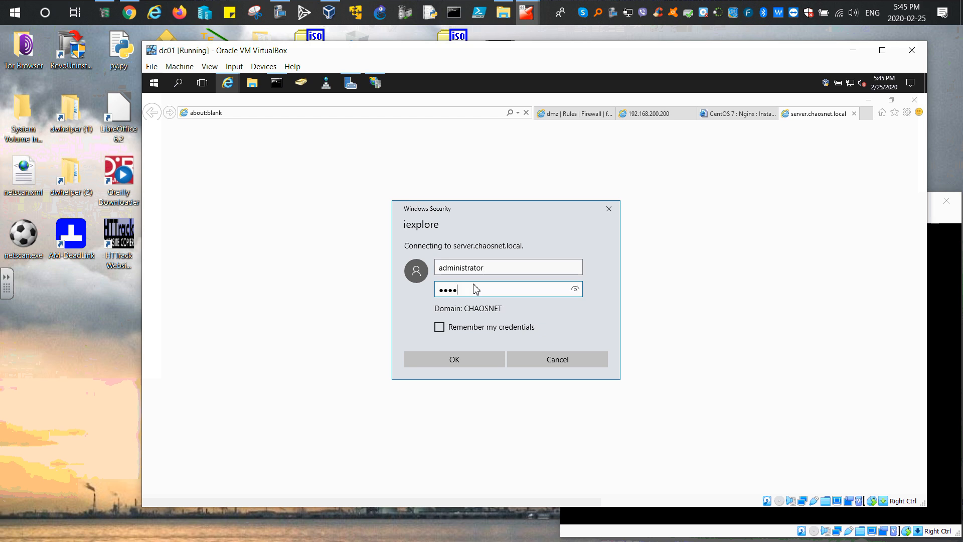
key("Return")
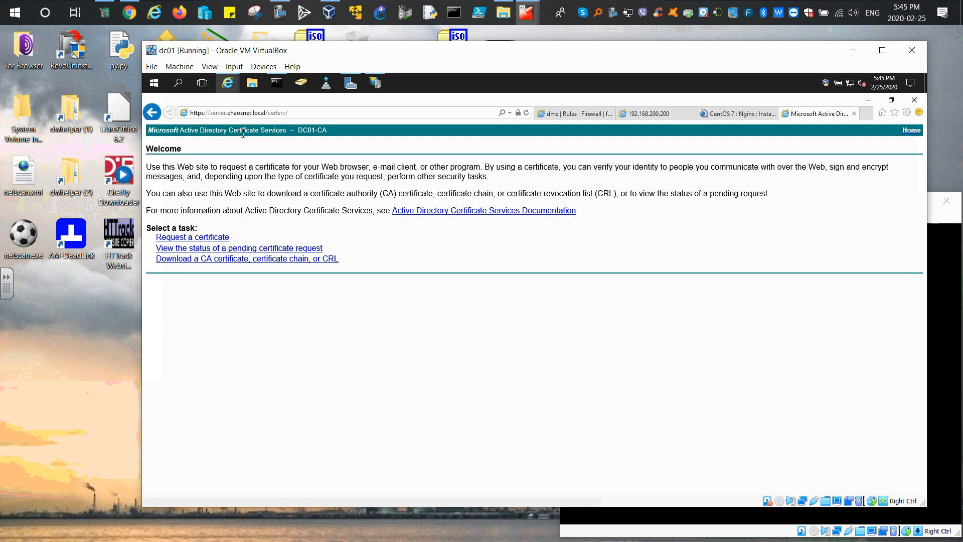
Step: Check the CA name in the certificate services page header and the protocol and certsrv path in its address
double_click(312, 130)
left_click(300, 114)
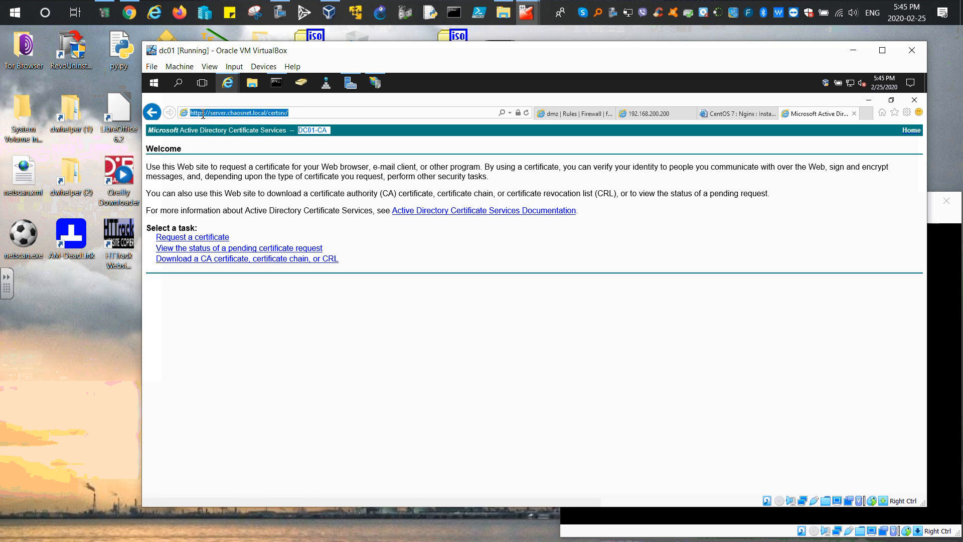
left_click_drag(200, 114, 206, 114)
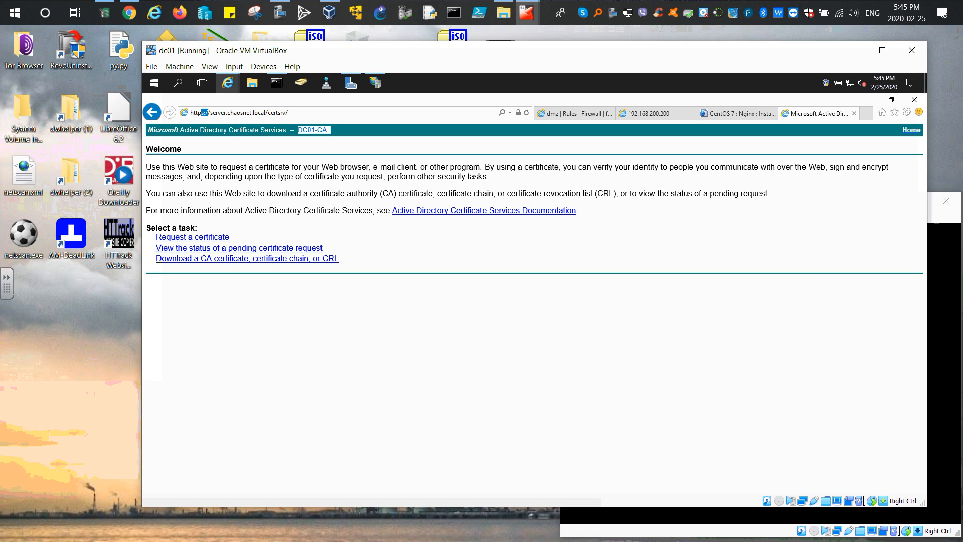
key("alt+Tab")
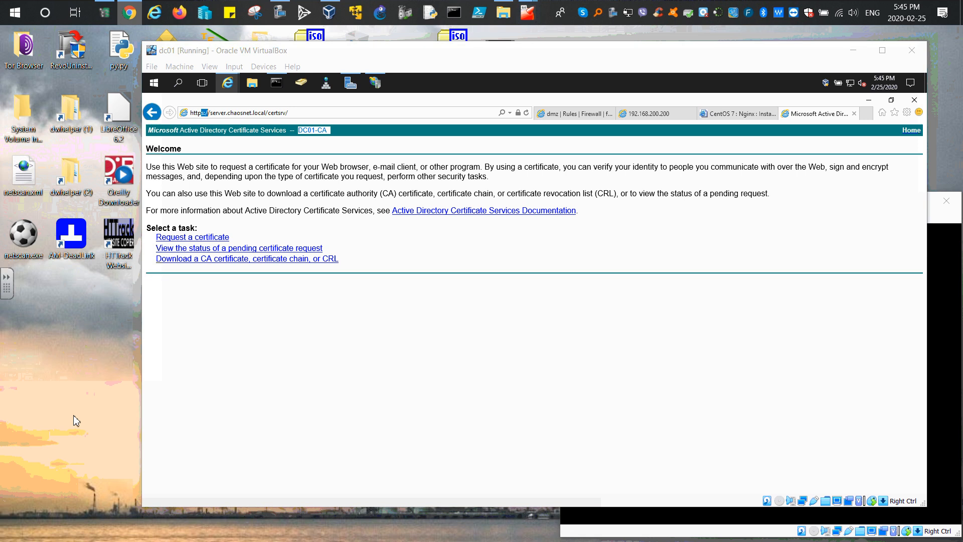
left_click_drag(289, 114, 270, 118)
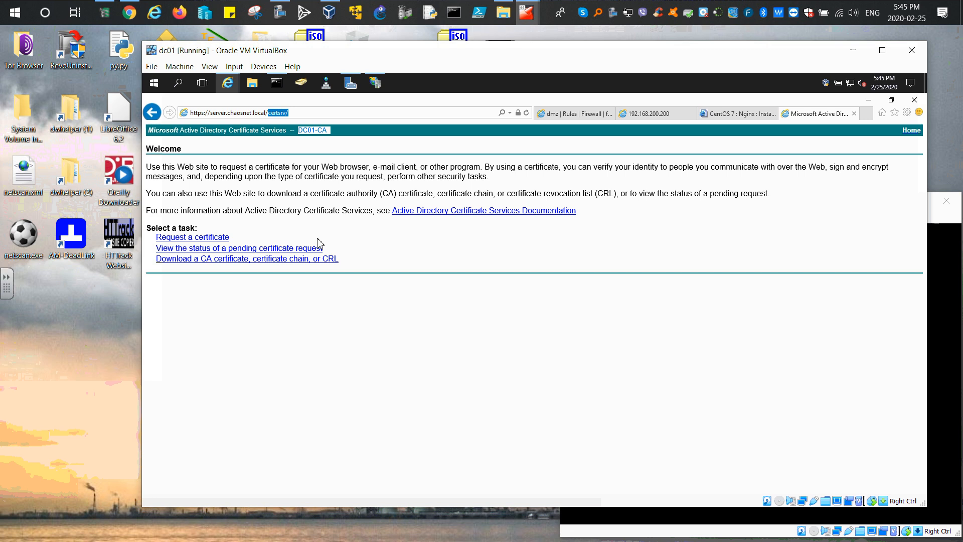